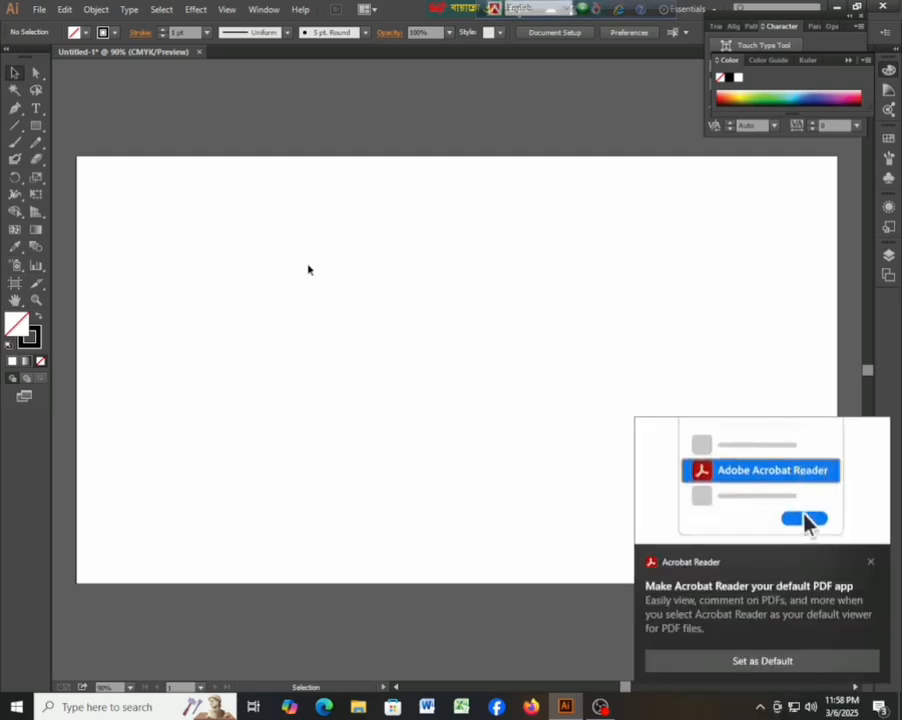
Draw an unfilled circle on the left half of the artboard with the Ellipse tool and set its stroke weight to 3 pt.
click(870, 562)
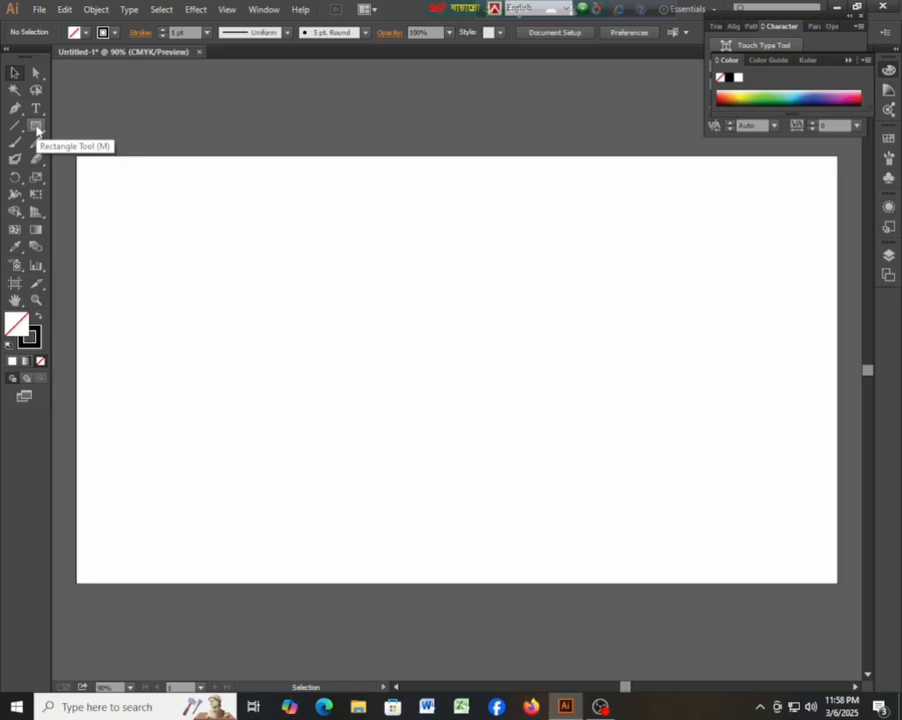
drag(37, 130, 104, 164)
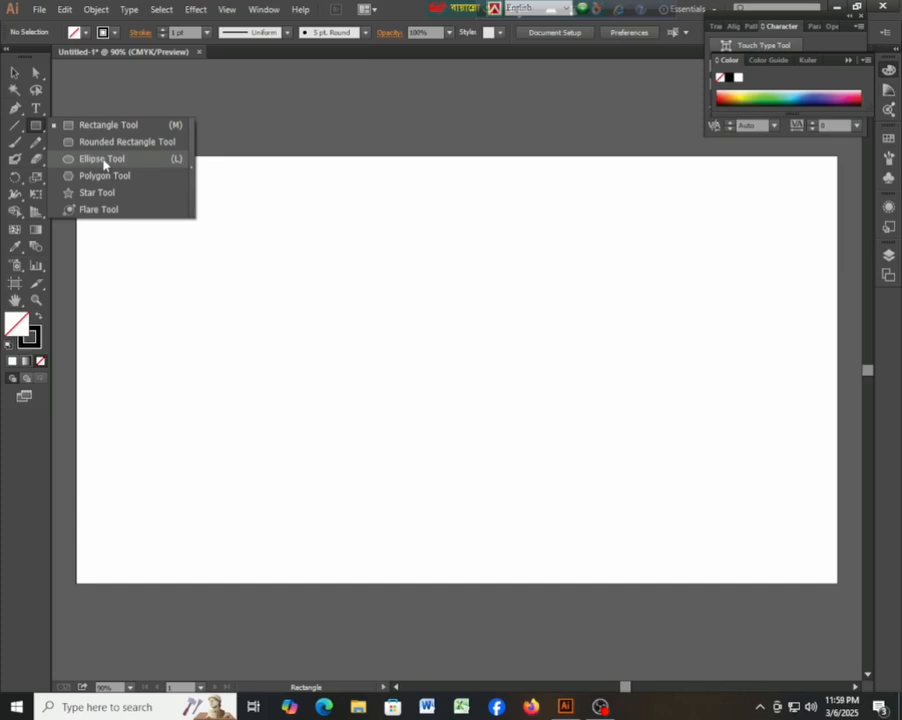
drag(104, 164, 104, 164)
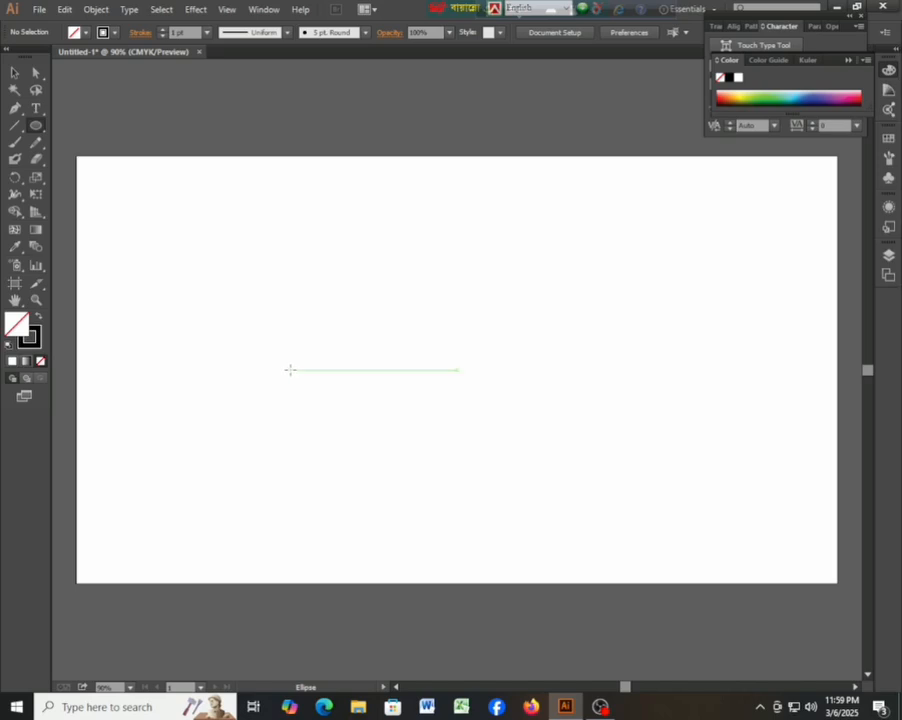
drag(290, 370, 366, 470)
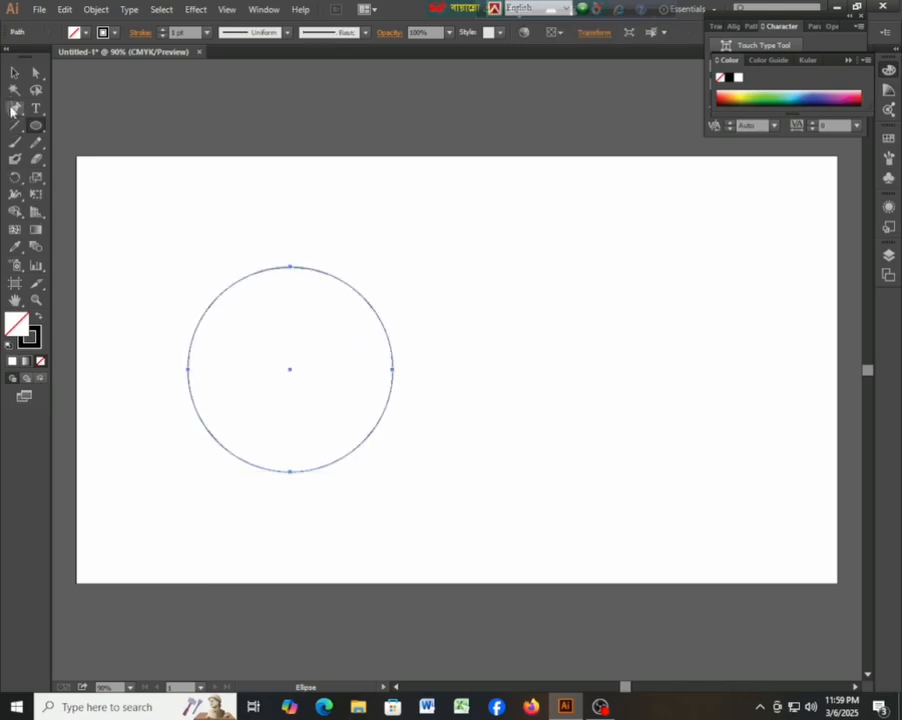
click(14, 72)
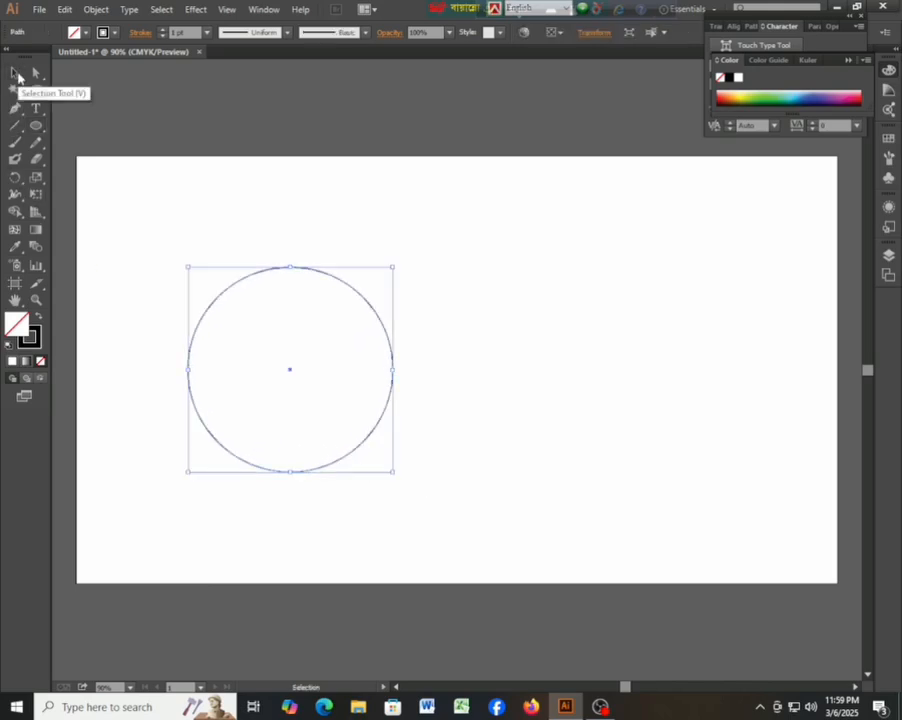
click(163, 33)
click(163, 33)
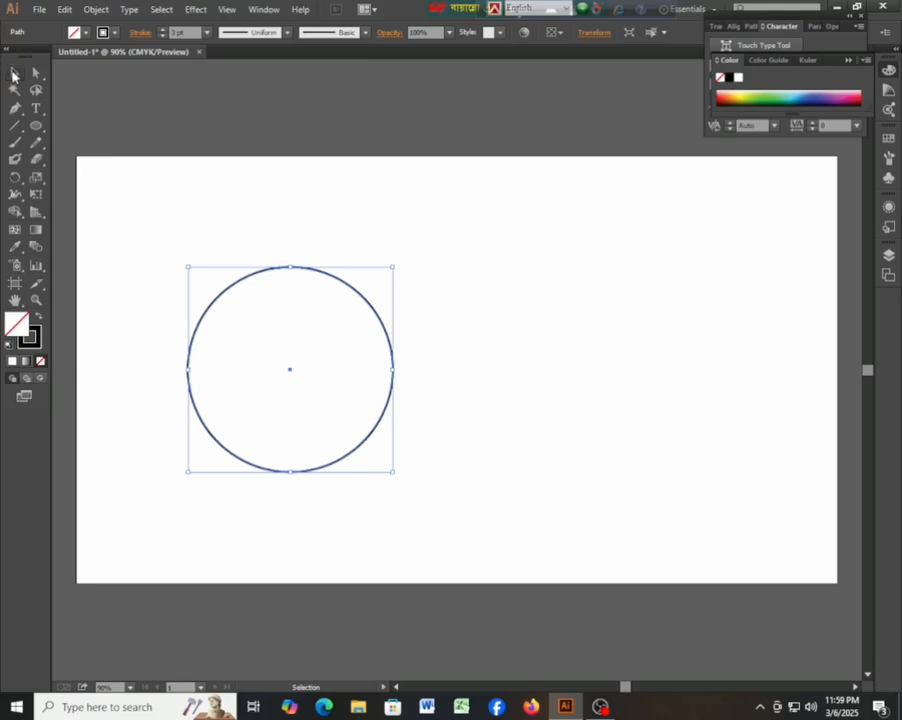
Duplicate the circle horizontally to the right by one radius so the two circles overlap.
click(15, 74)
click(530, 458)
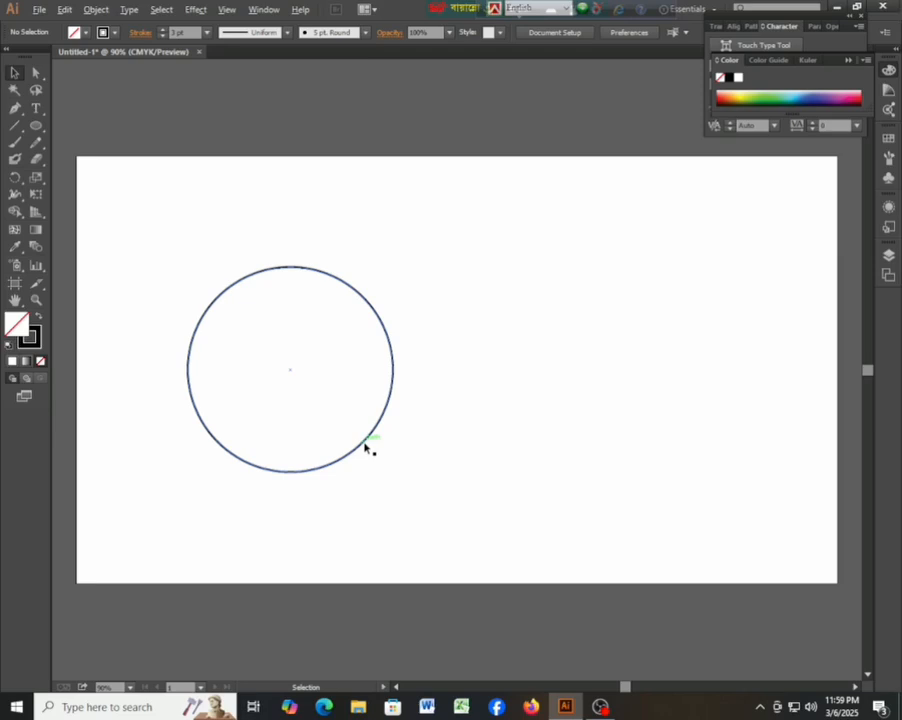
drag(365, 448, 469, 445)
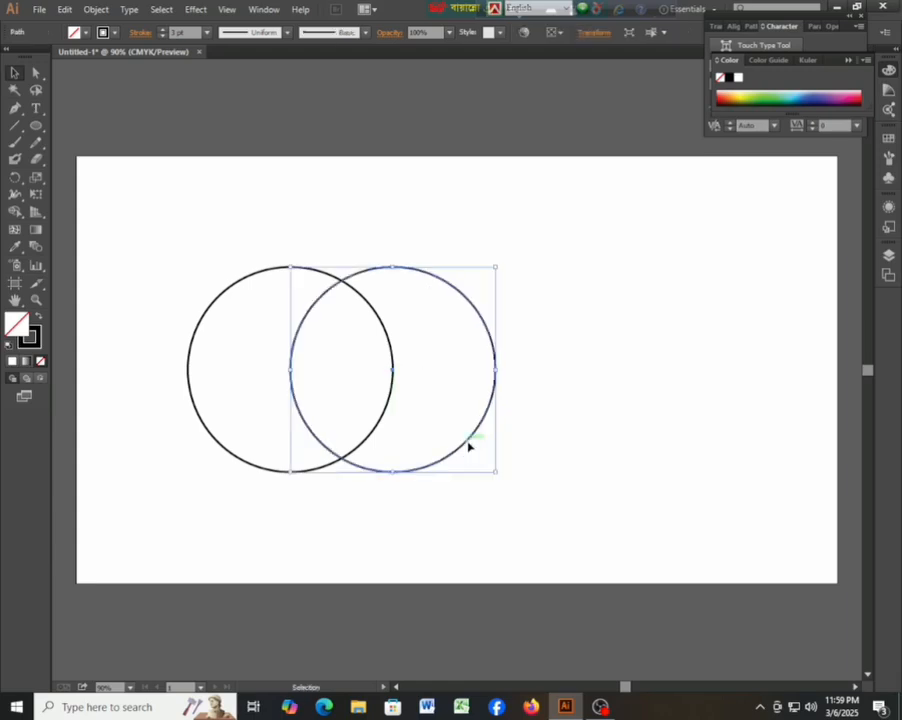
click(179, 227)
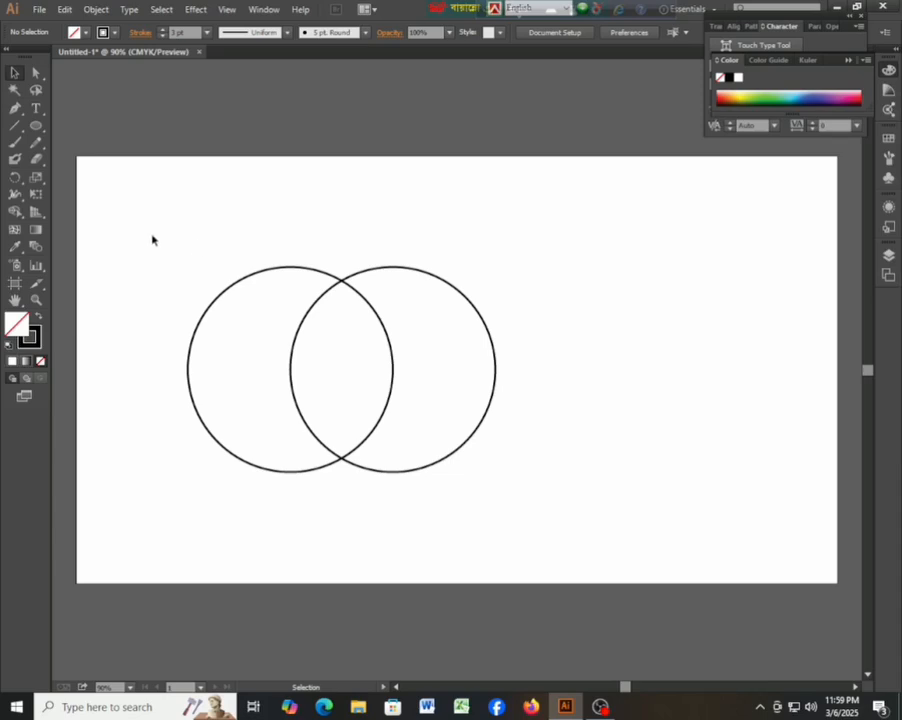
Close the Character panel and unite the two overlapping circles into one shape with Pathfinder.
drag(153, 236, 573, 504)
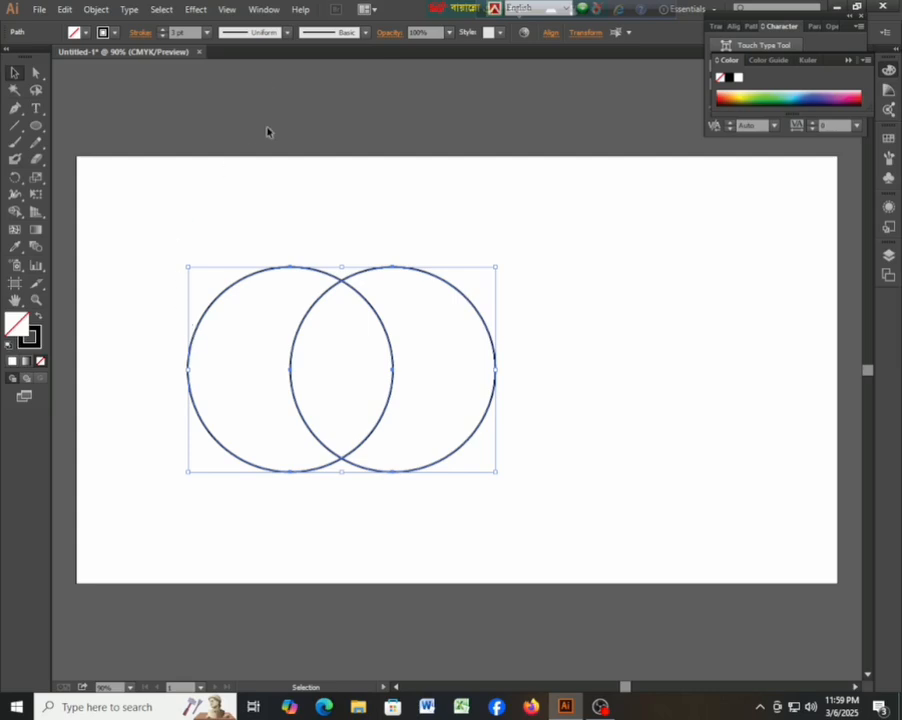
click(264, 10)
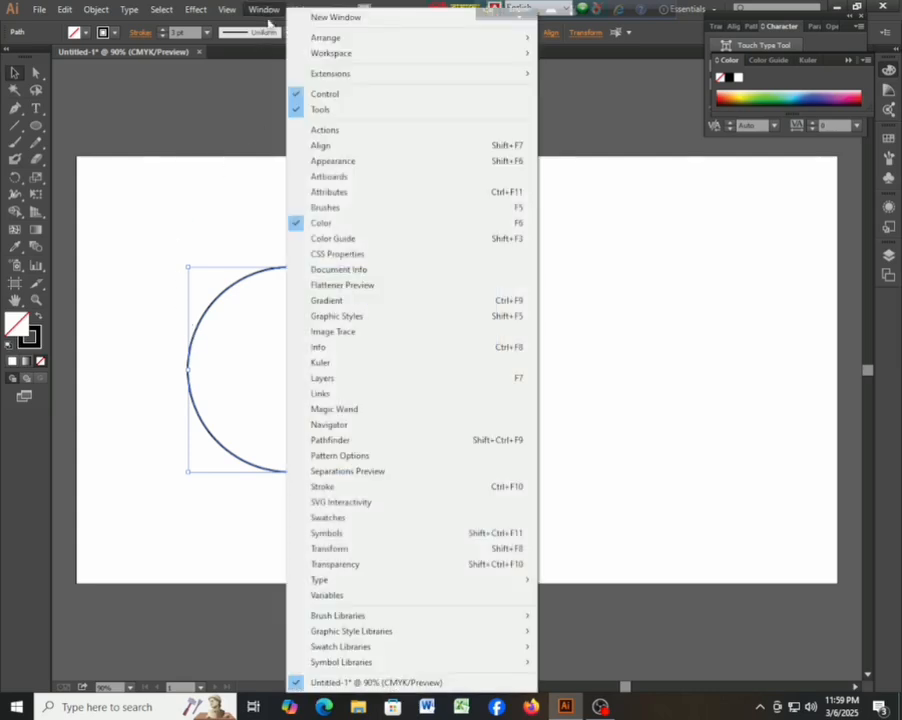
click(348, 441)
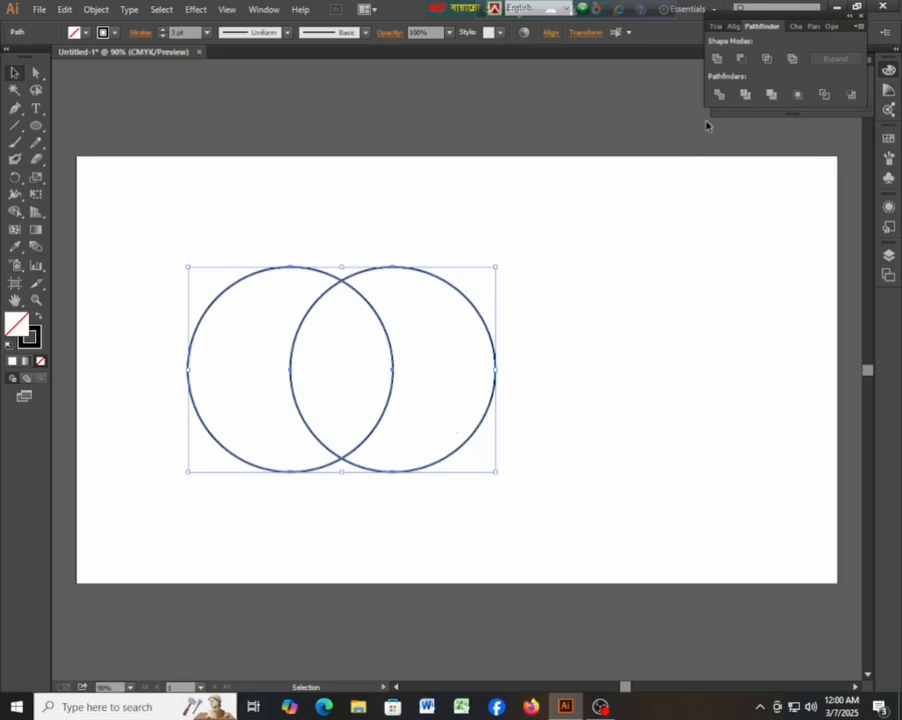
drag(795, 30, 616, 297)
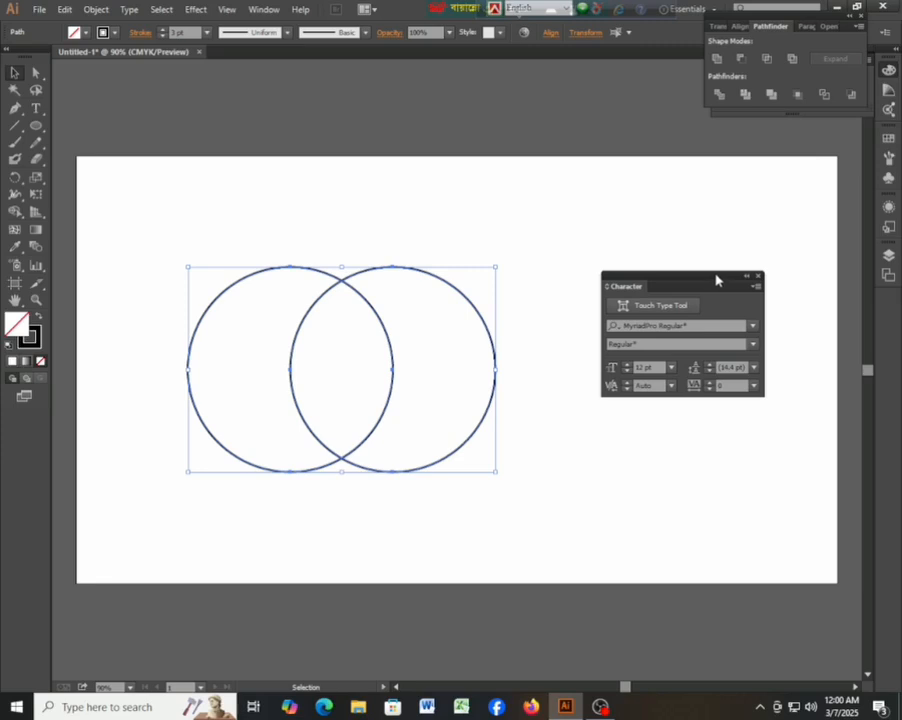
click(759, 278)
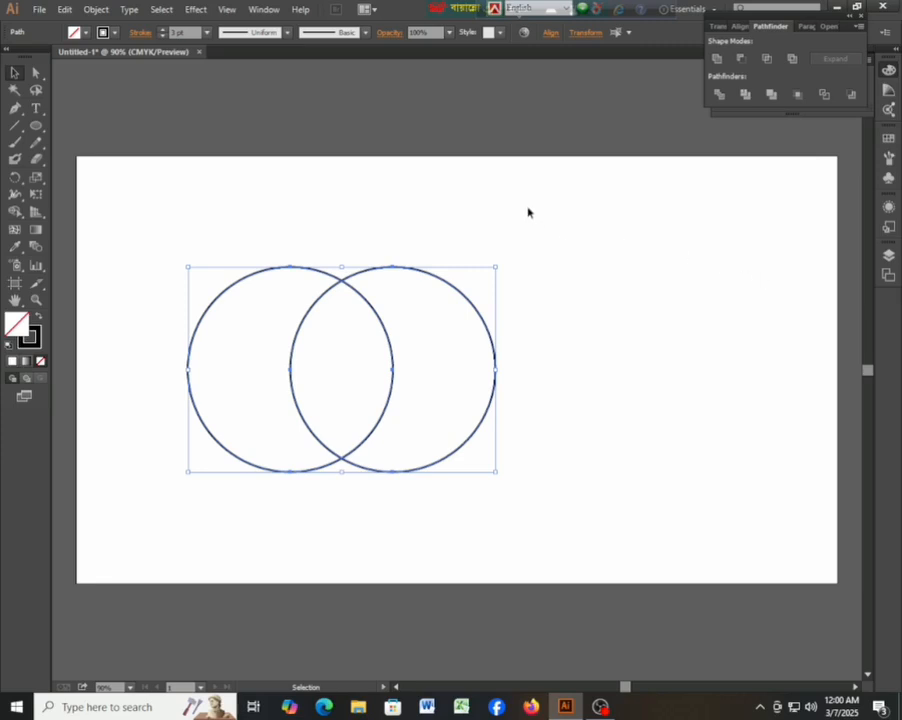
click(719, 60)
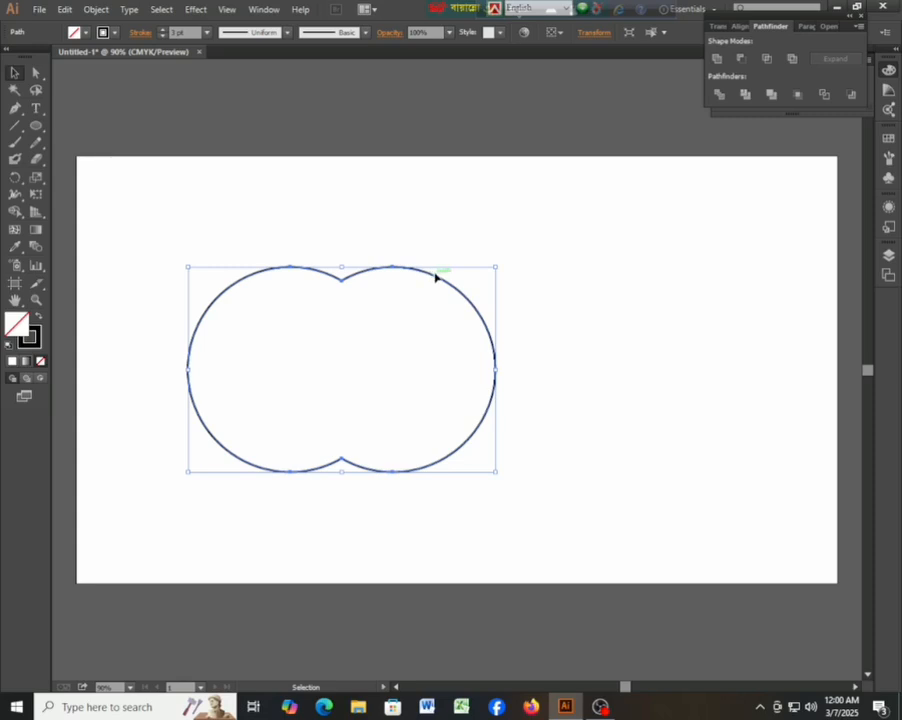
Try expanding the united shape's fill and stroke and swapping its fill and stroke colours, and undo both changes.
mouse_move(435, 278)
mouse_down()
mouse_move(433, 332)
mouse_move(443, 282)
mouse_move(431, 279)
mouse_up()
click(95, 10)
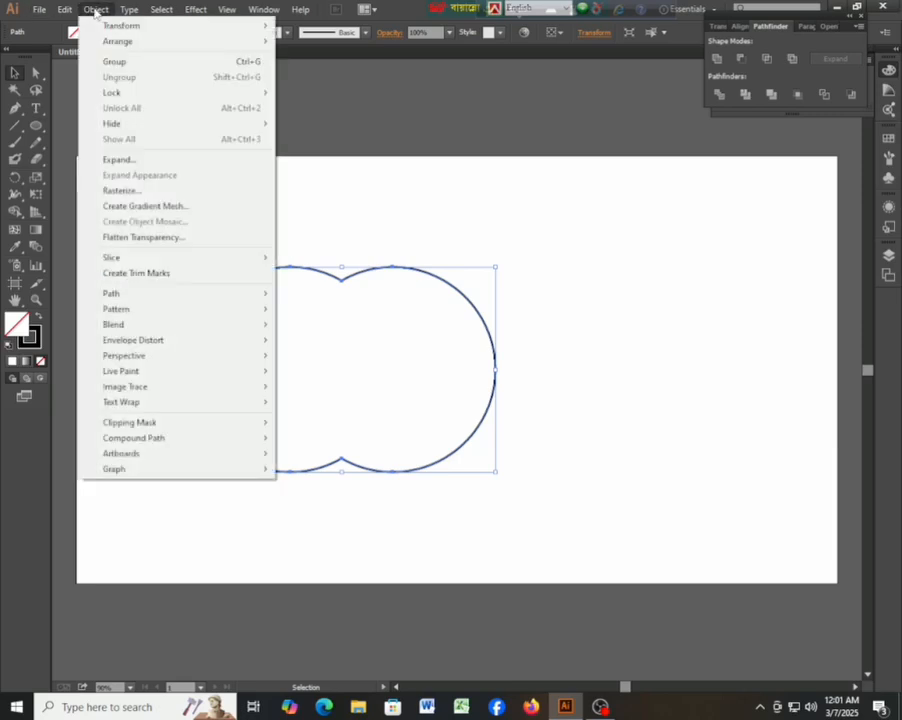
click(170, 168)
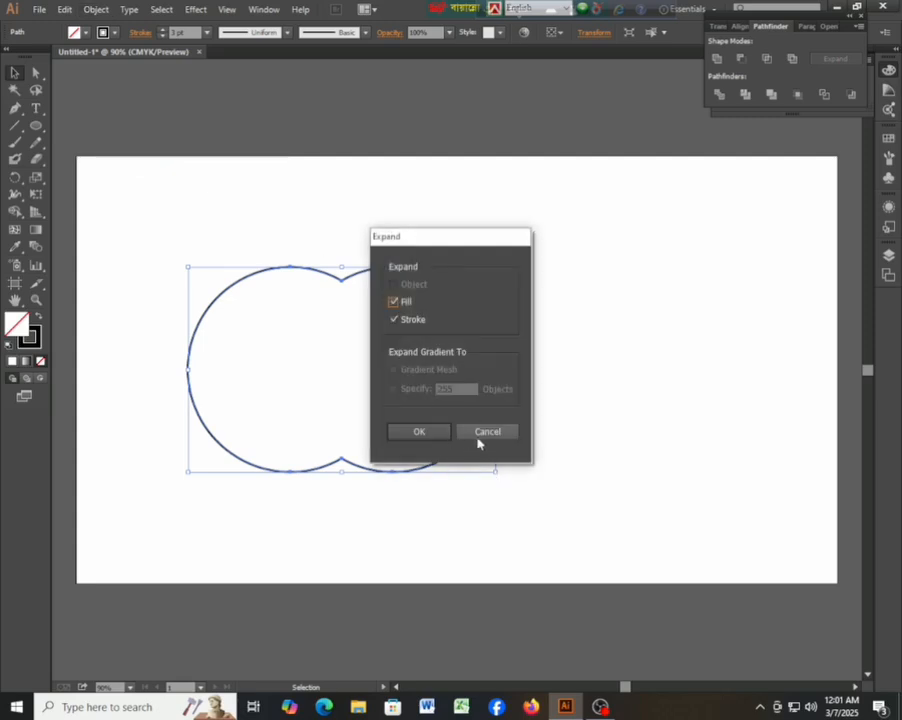
click(423, 432)
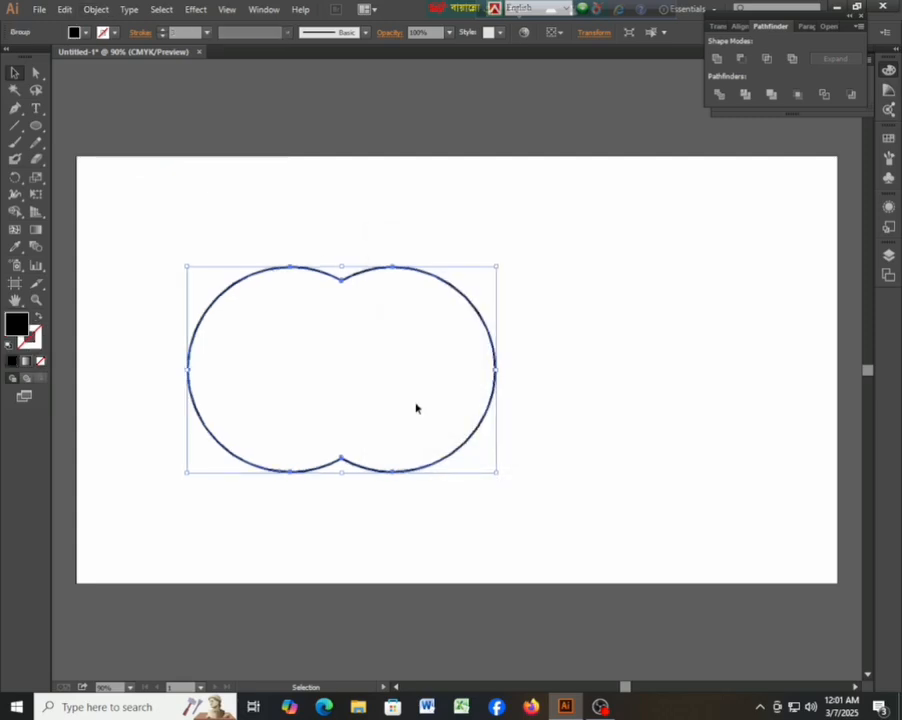
click(384, 211)
click(366, 275)
click(41, 318)
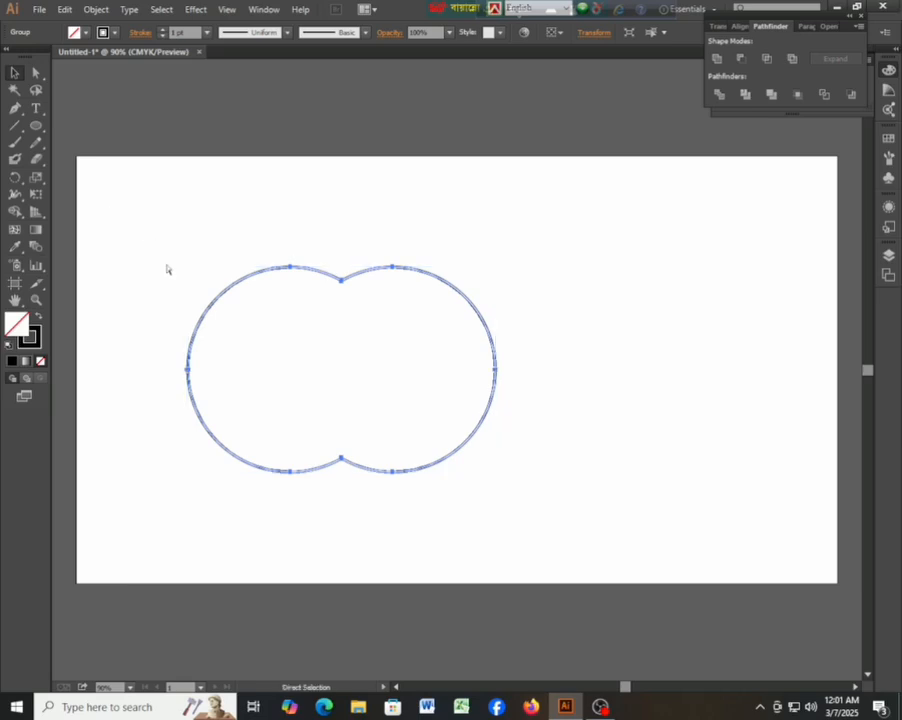
key(ctrl+z)
key(ctrl+z)
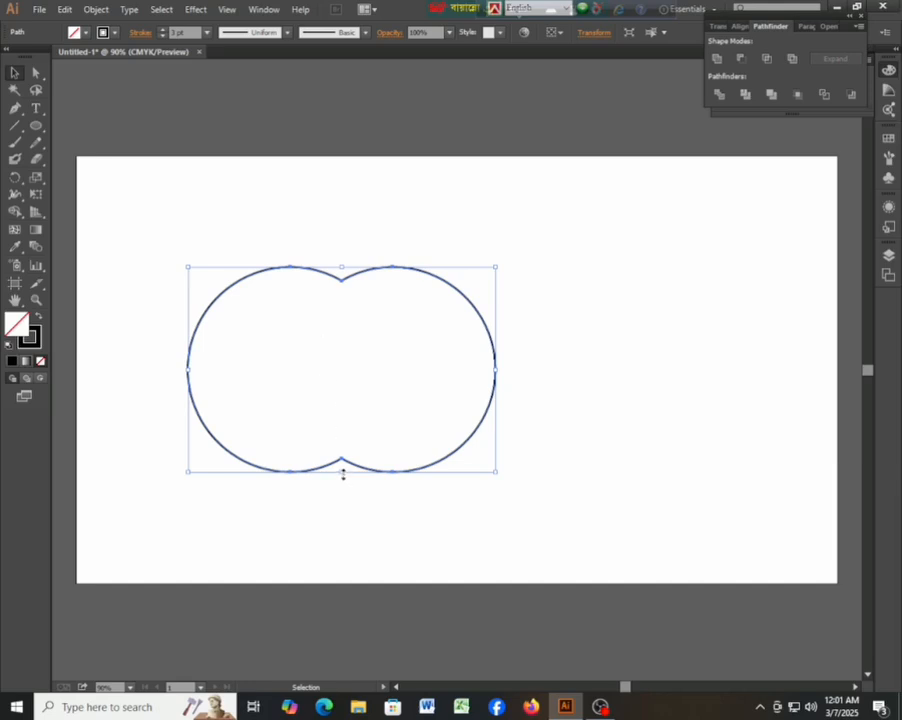
Stretch the united shape slightly downward and make its lower and upper notches shallower by moving their anchor points outward.
drag(343, 474, 342, 505)
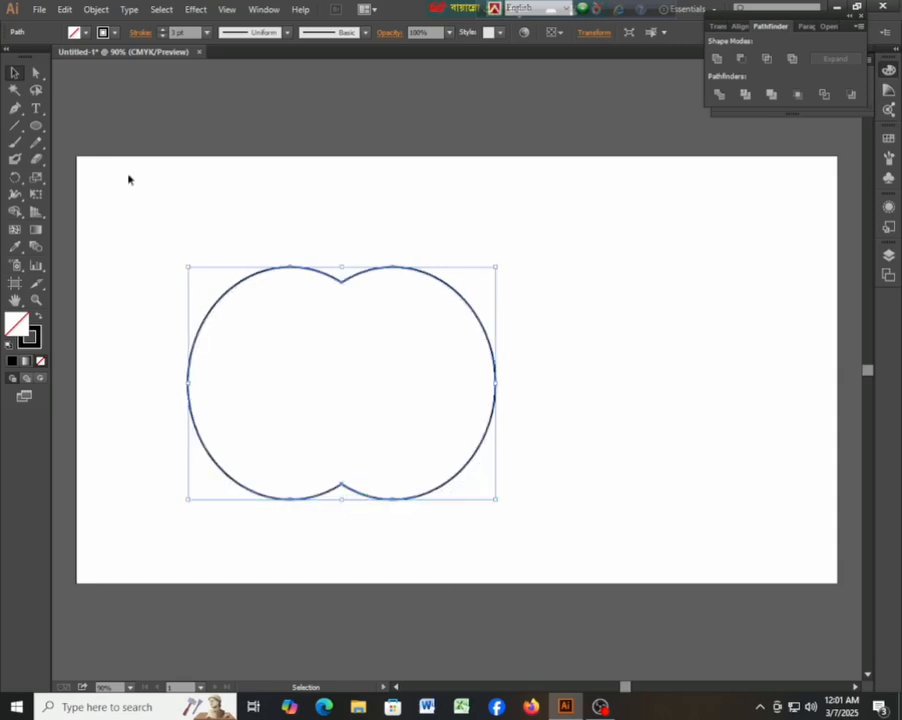
click(38, 73)
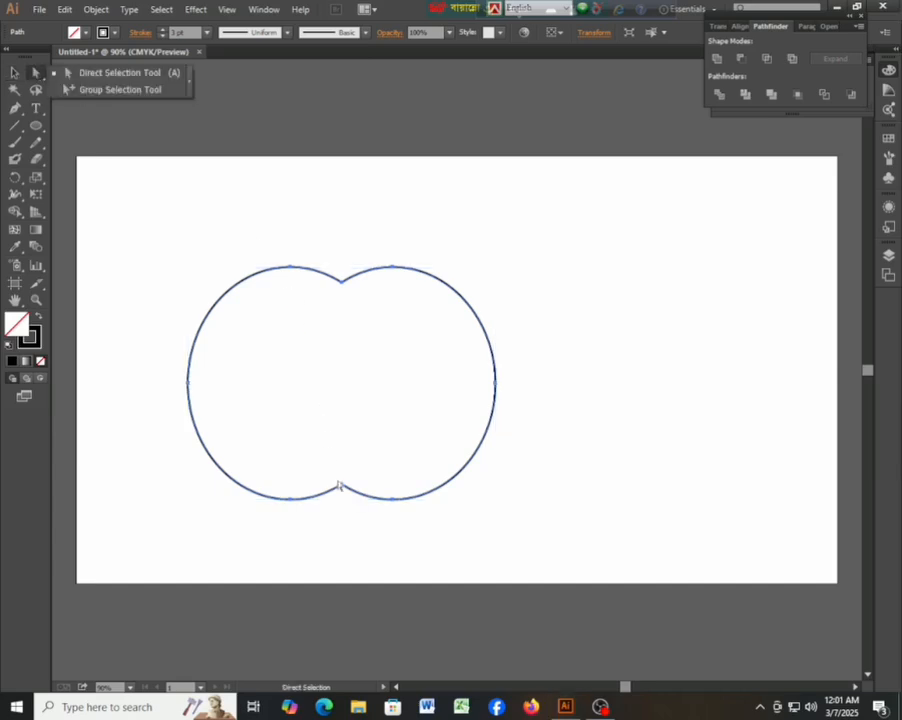
drag(341, 490, 342, 487)
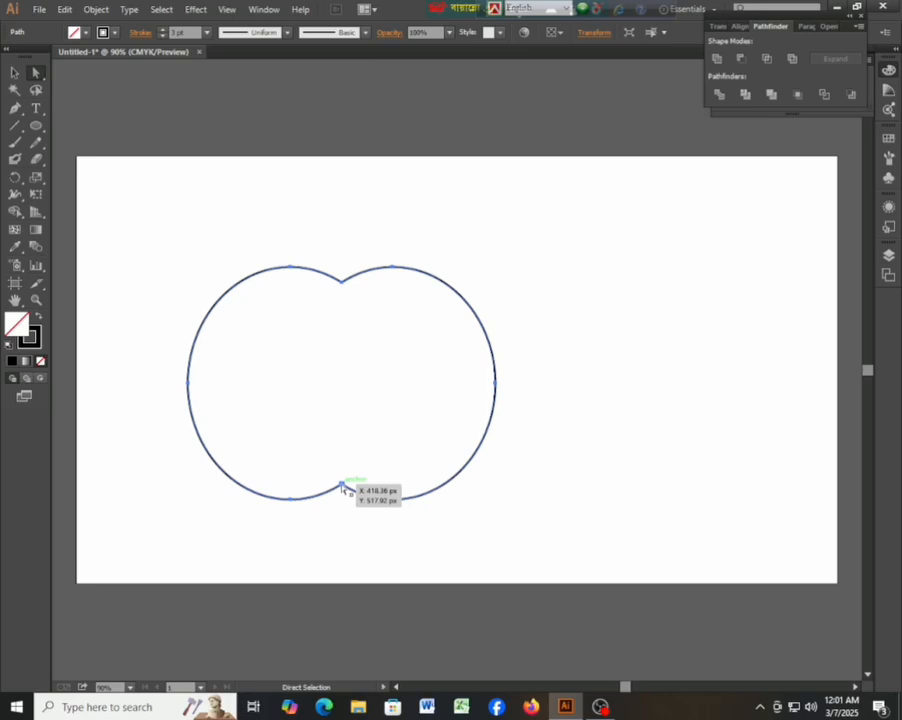
drag(325, 468, 341, 490)
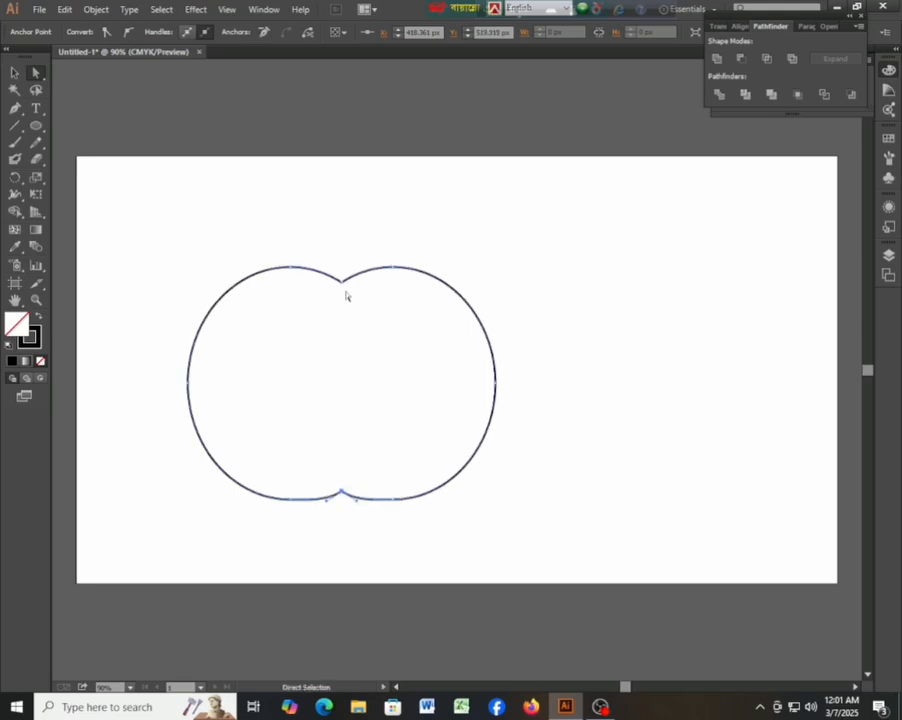
mouse_move(329, 271)
mouse_down()
mouse_move(343, 295)
mouse_move(362, 297)
mouse_move(341, 279)
mouse_up()
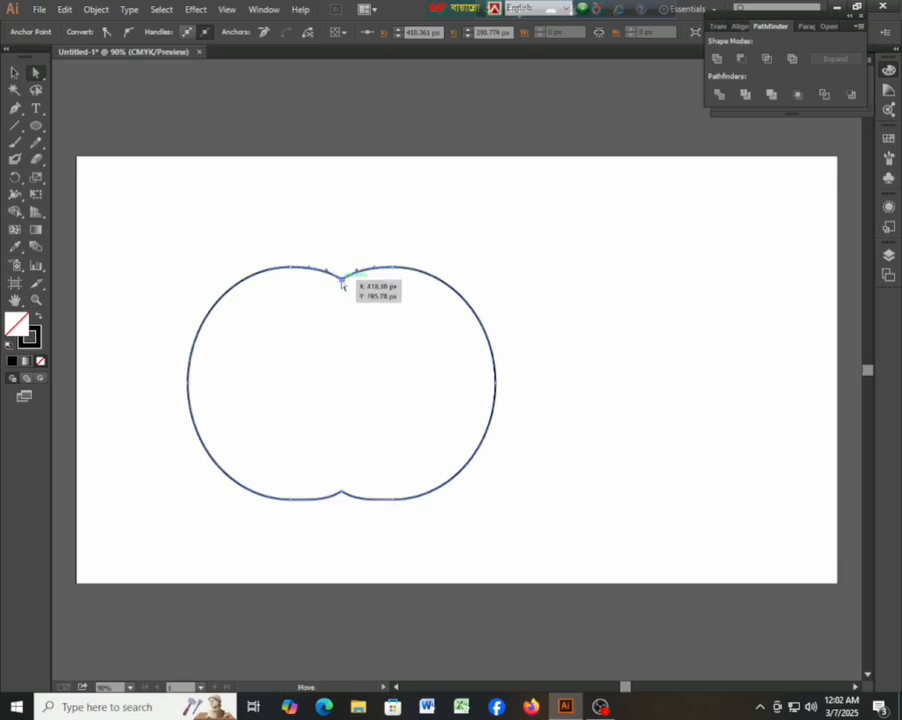
click(14, 72)
click(290, 210)
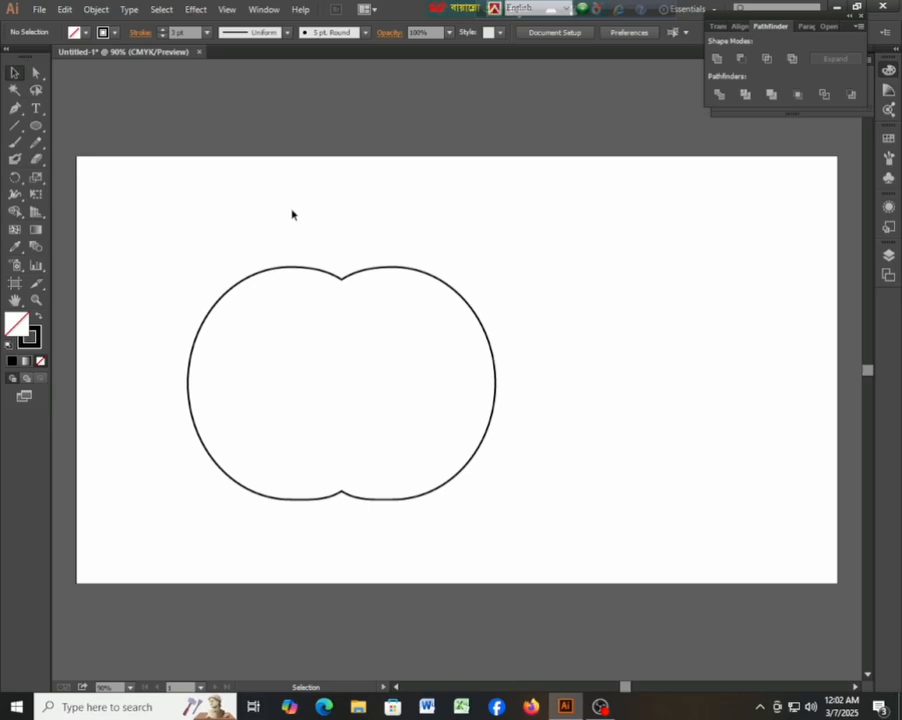
Stretch the apple outline slightly taller from its upper edge.
click(386, 270)
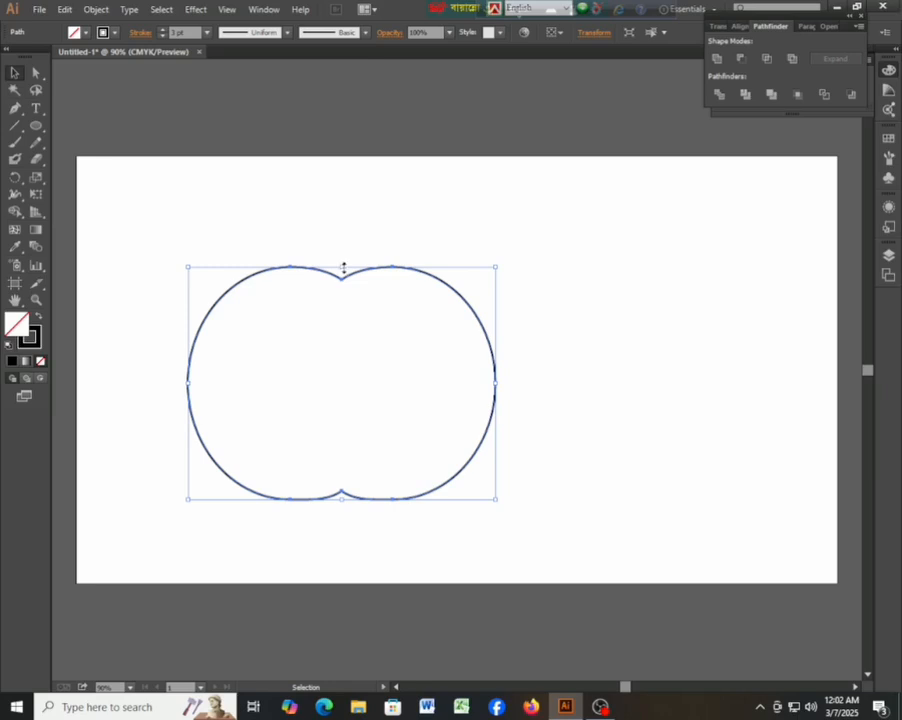
drag(343, 268, 342, 255)
click(519, 299)
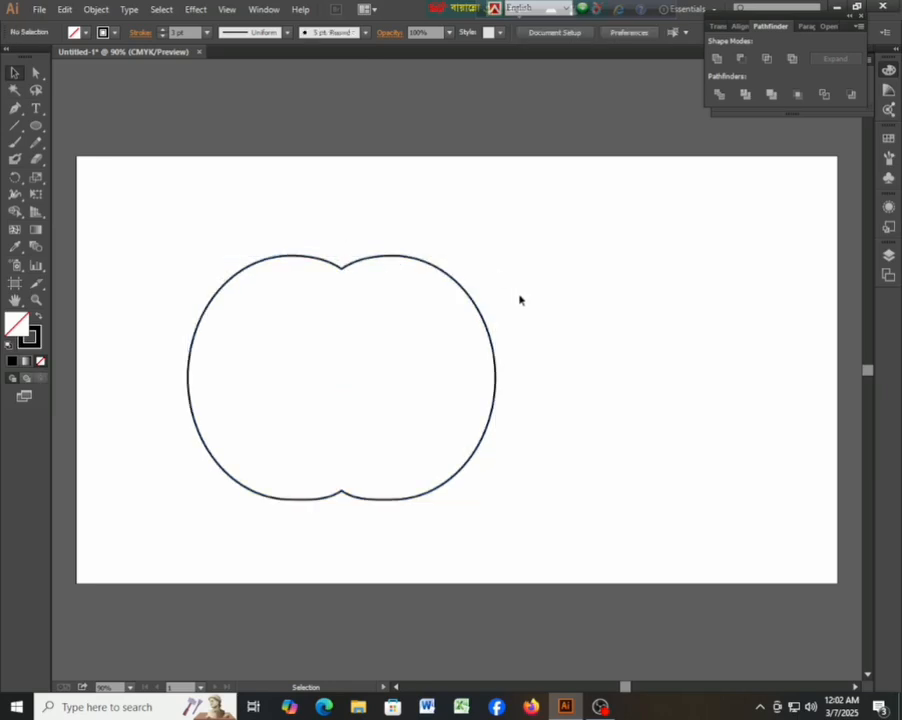
Draw a smaller circle centred on the upper right edge of the apple outline.
click(35, 128)
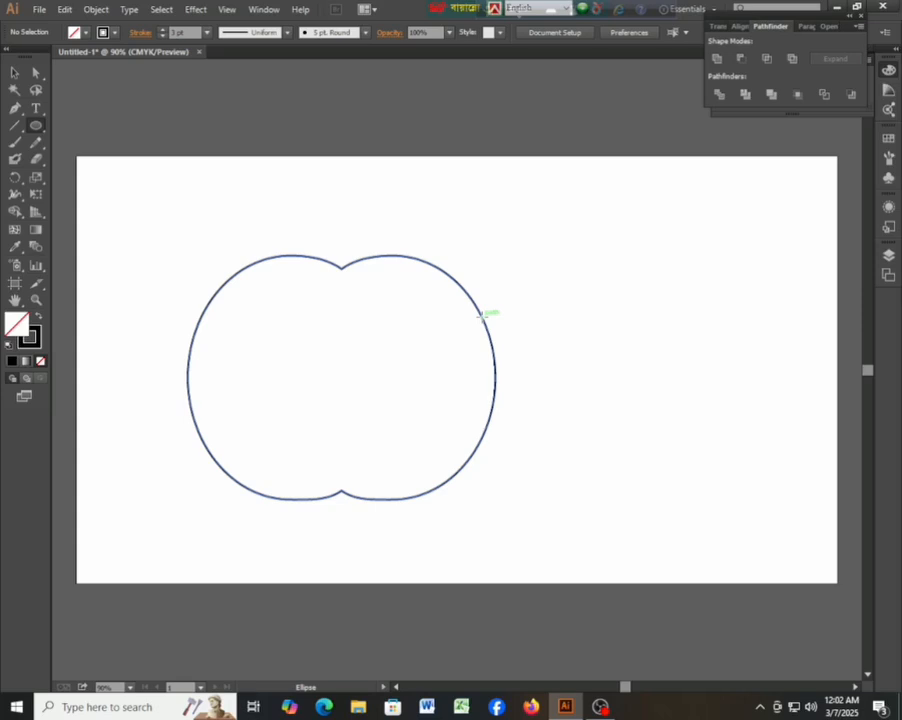
drag(481, 316, 521, 378)
click(16, 75)
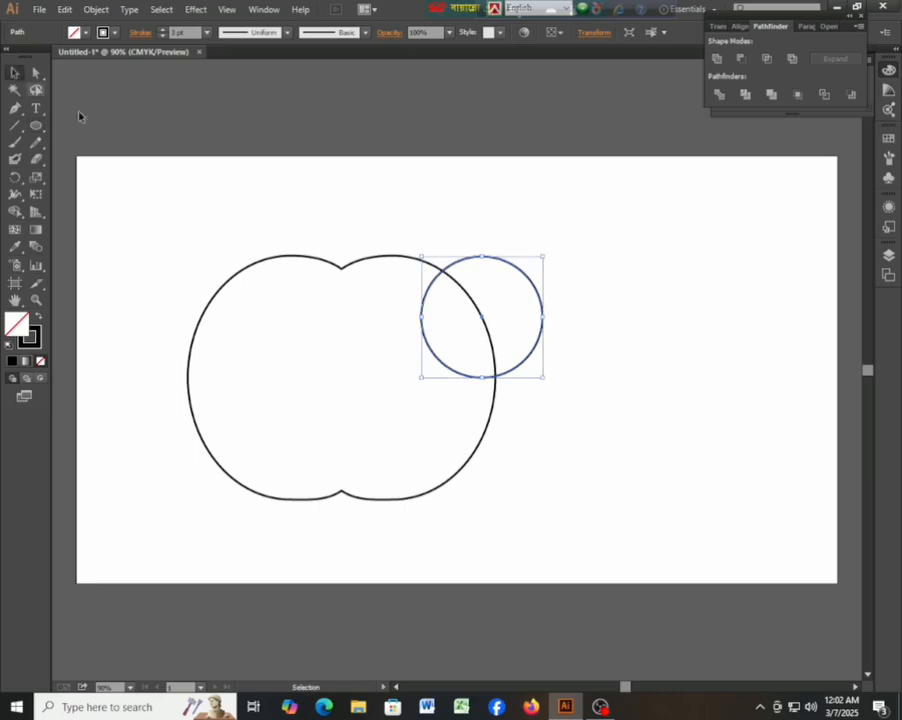
Move the small circle down along the apple's right edge, nudge it left, and subtract it from the apple with Minus Front.
drag(531, 358, 542, 391)
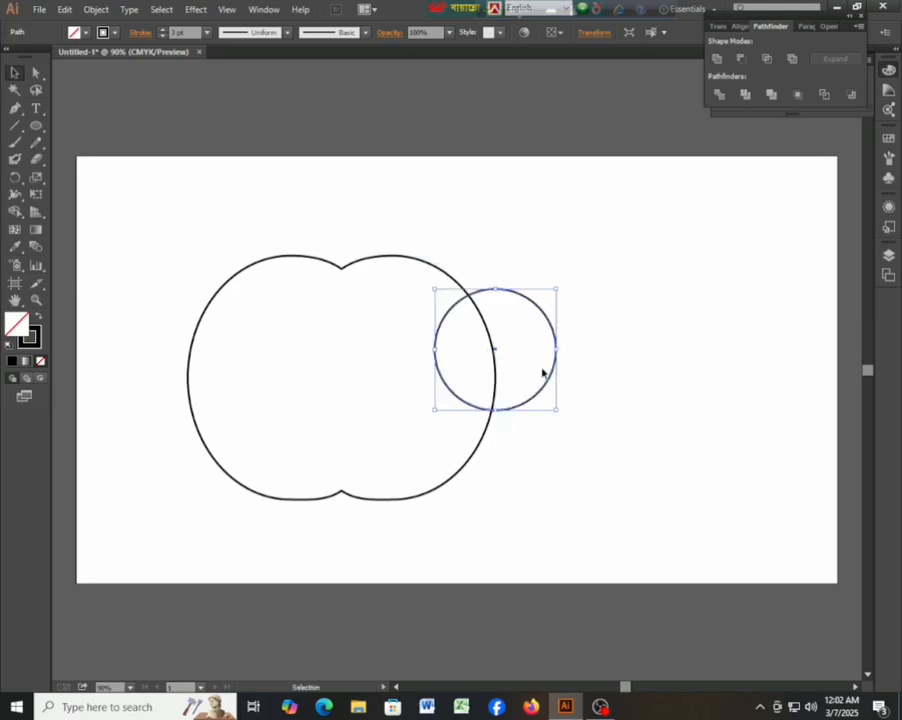
key(Left)
key(Left)
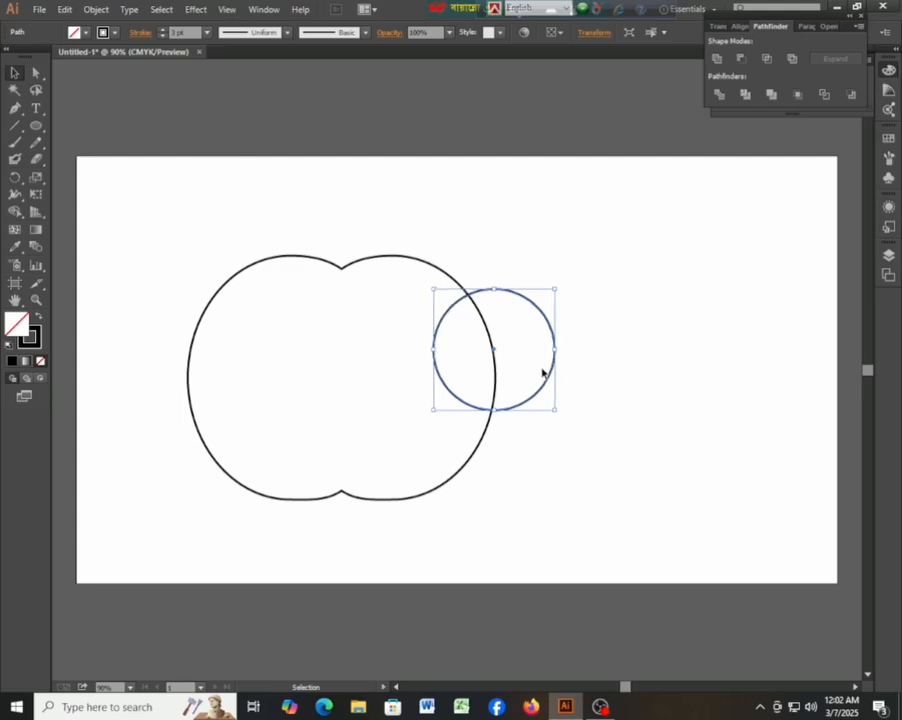
key(Left)
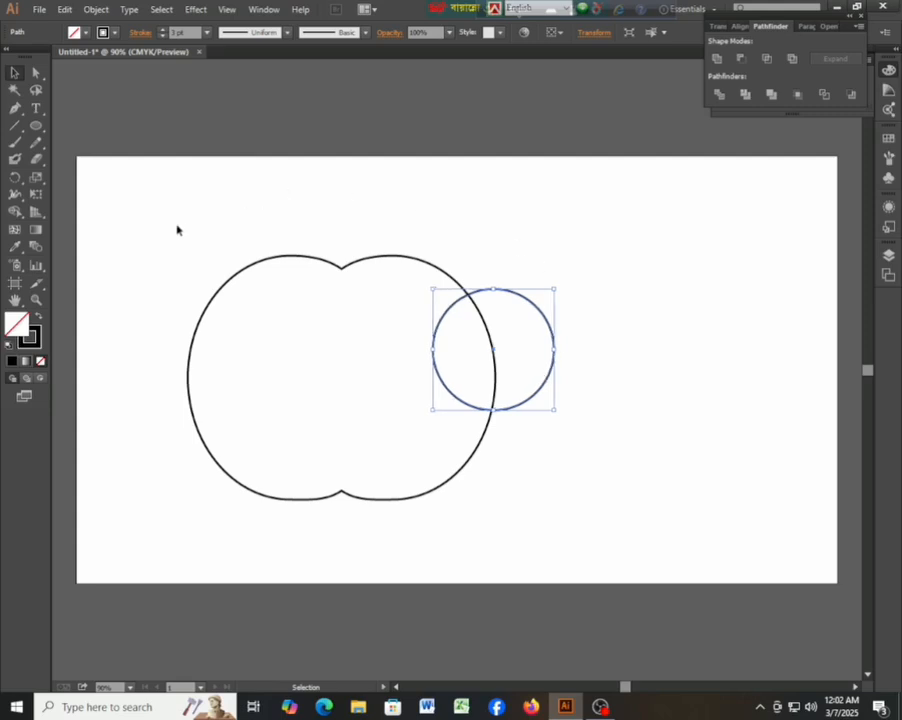
drag(177, 230, 578, 456)
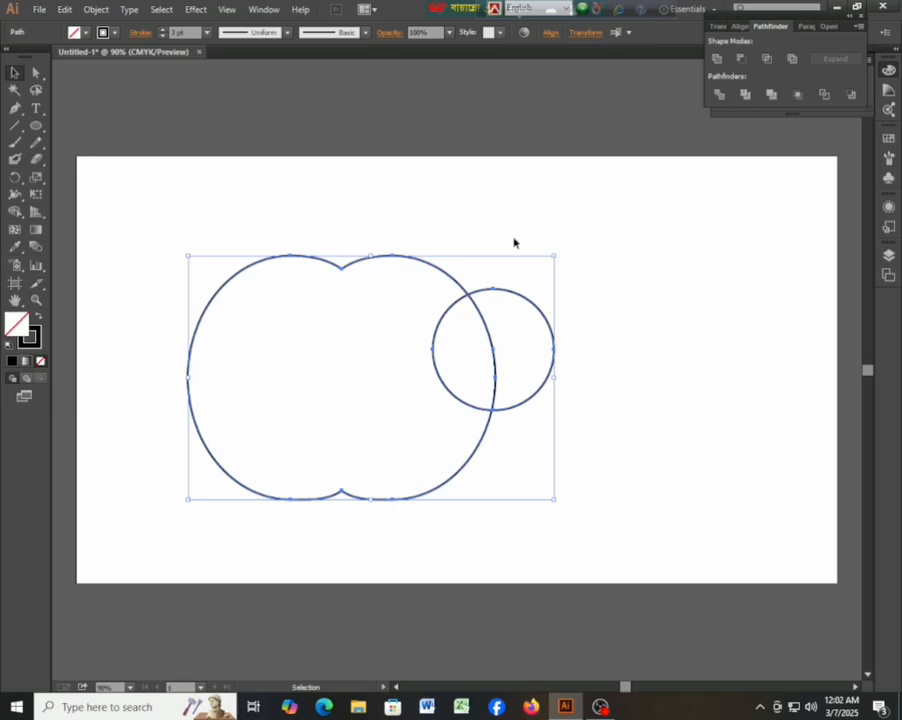
click(741, 60)
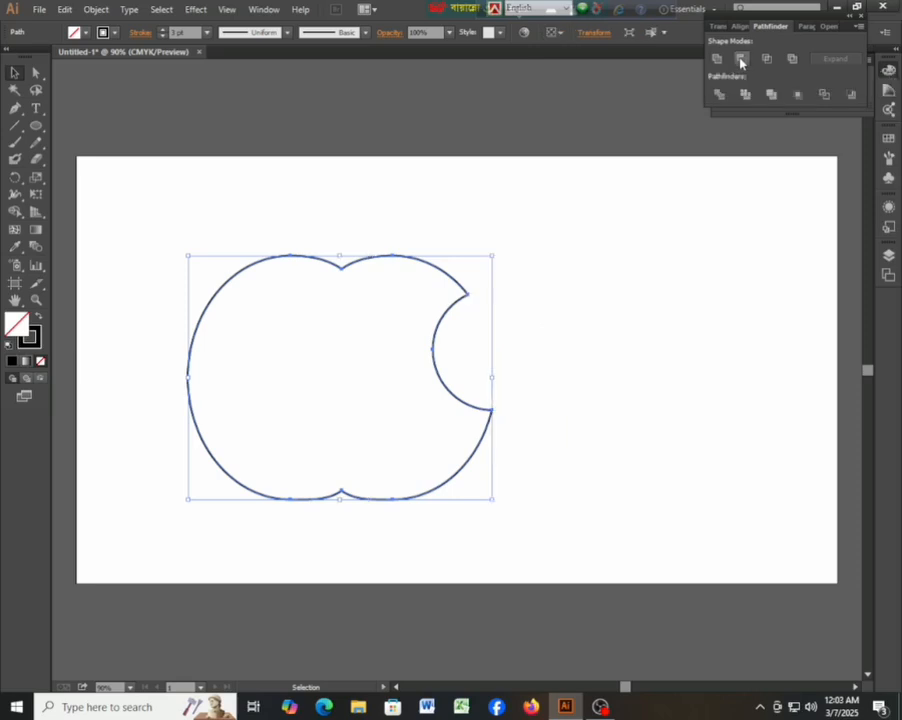
Move the bitten apple outline down and left to free space on the artboard's right half.
click(522, 318)
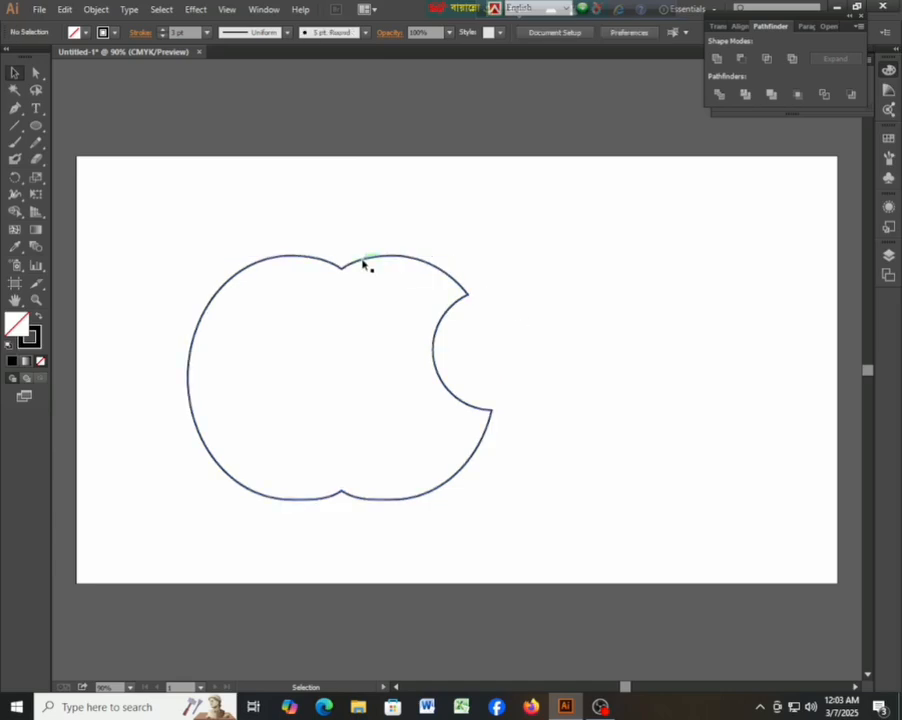
drag(366, 266, 364, 296)
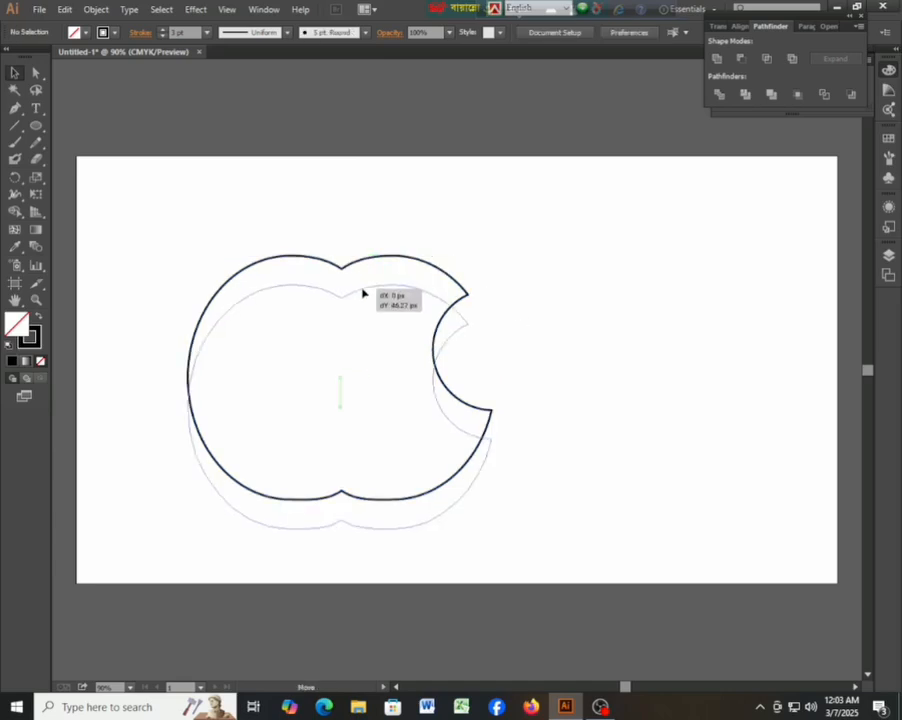
click(600, 315)
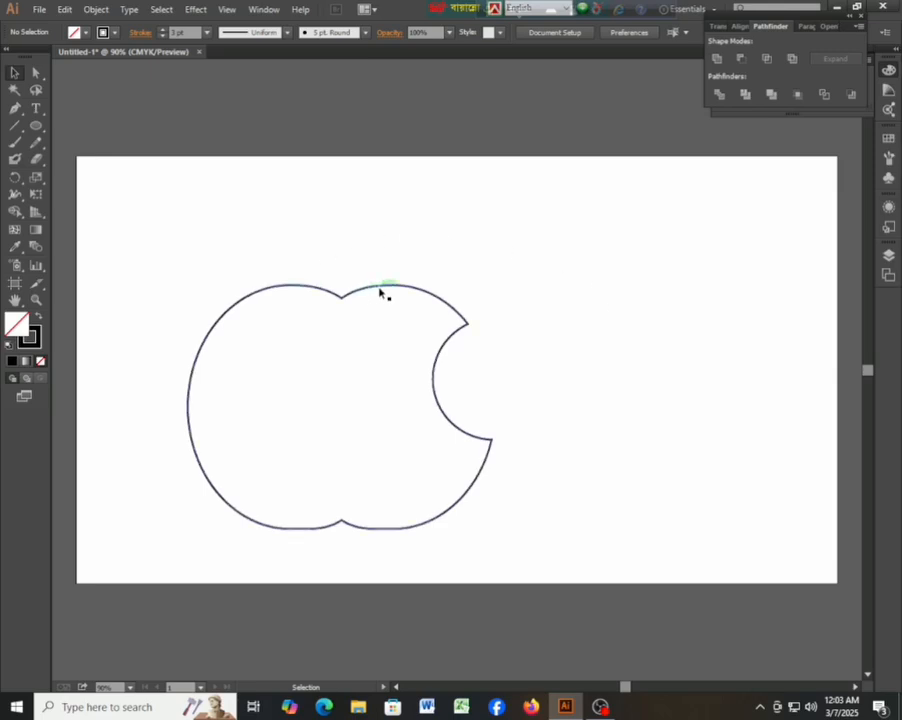
mouse_move(383, 290)
mouse_down()
mouse_move(366, 289)
mouse_move(384, 290)
mouse_up()
click(578, 370)
drag(380, 291, 338, 283)
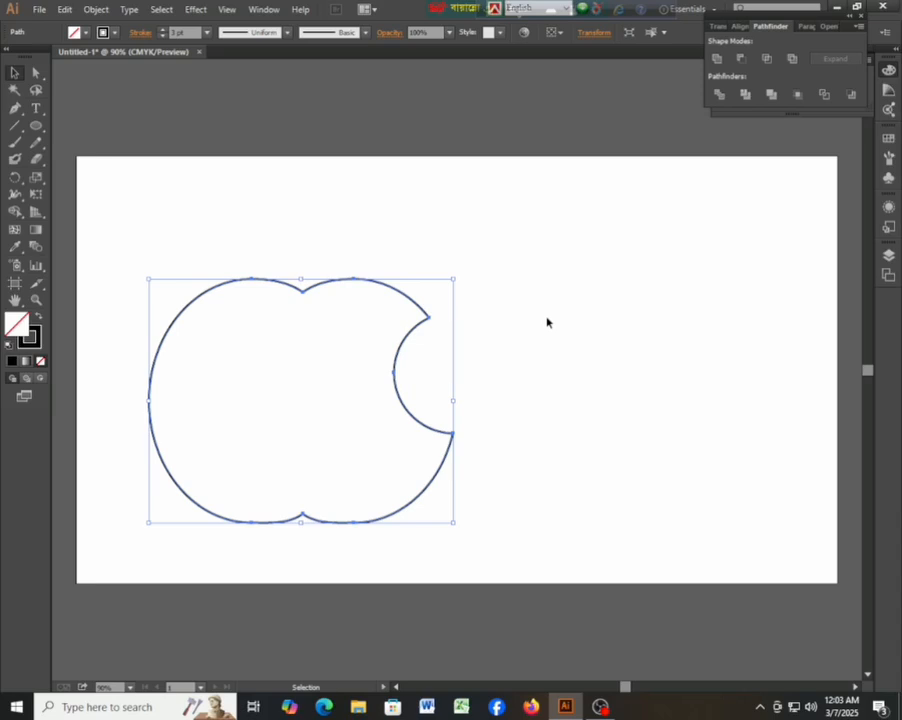
Draw a small circle to the right of the apple and place a copy overlapping its right half at the same height.
click(36, 126)
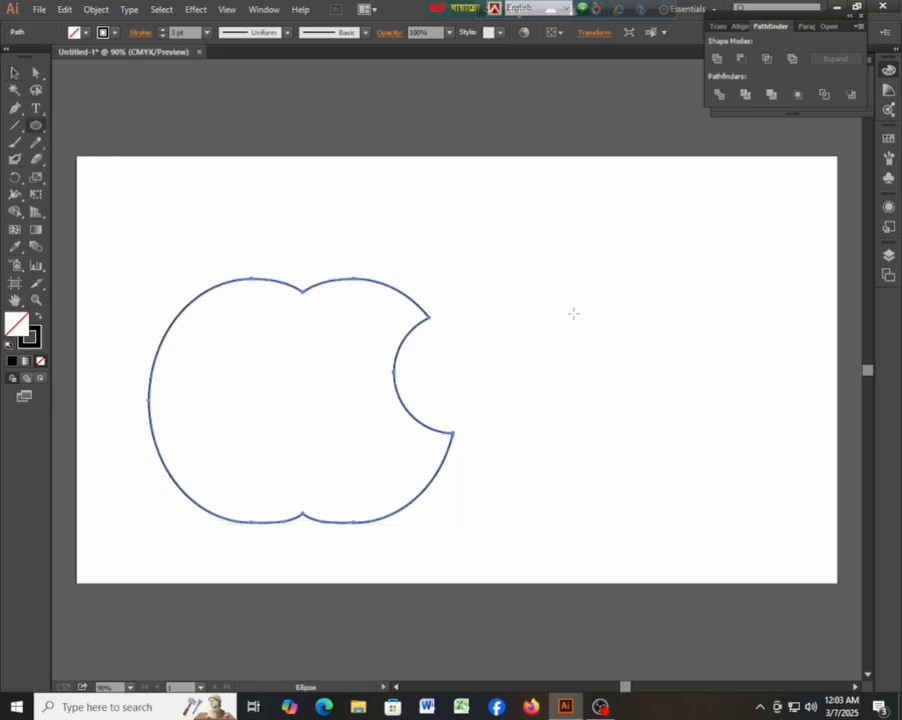
drag(573, 313, 622, 362)
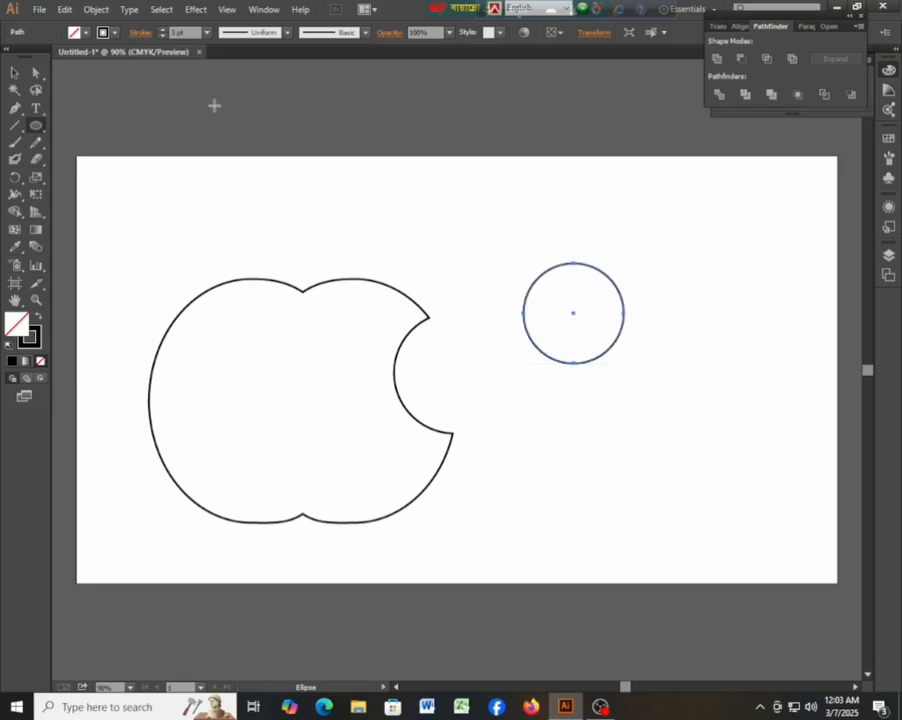
click(14, 73)
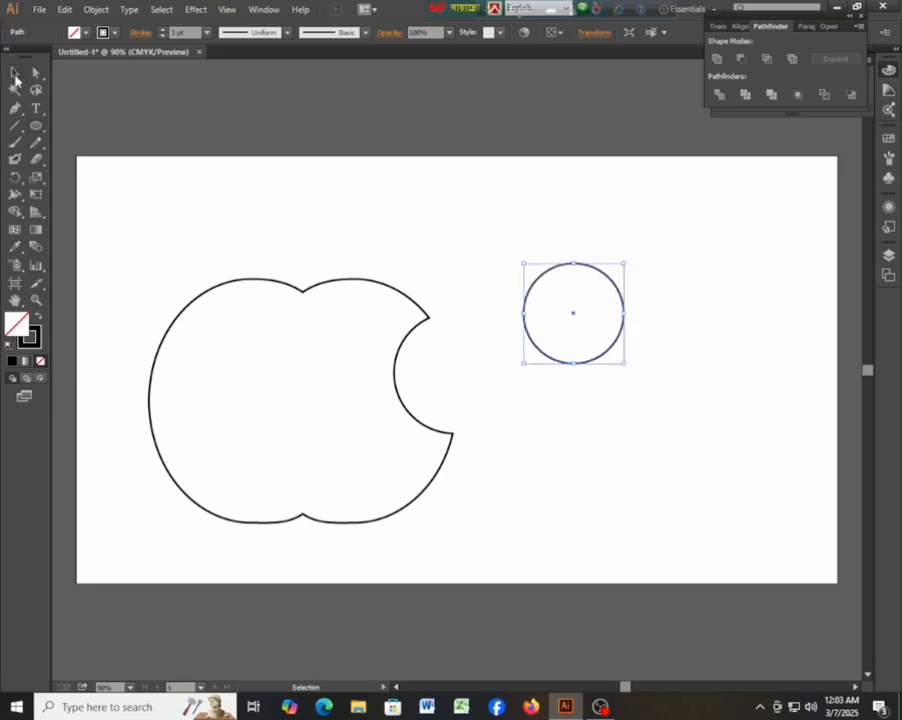
click(640, 334)
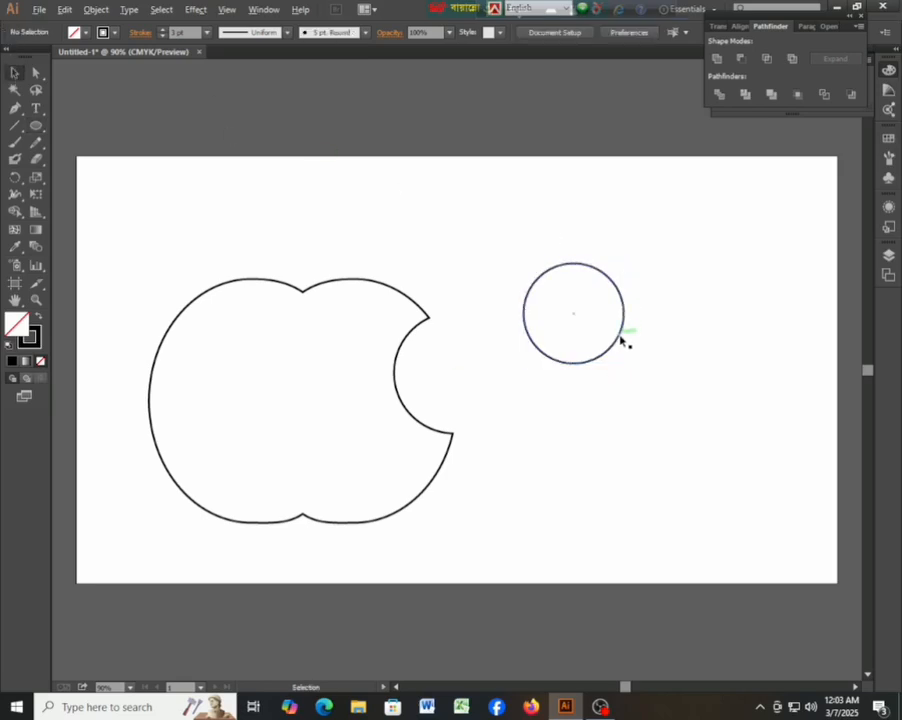
drag(621, 341, 670, 340)
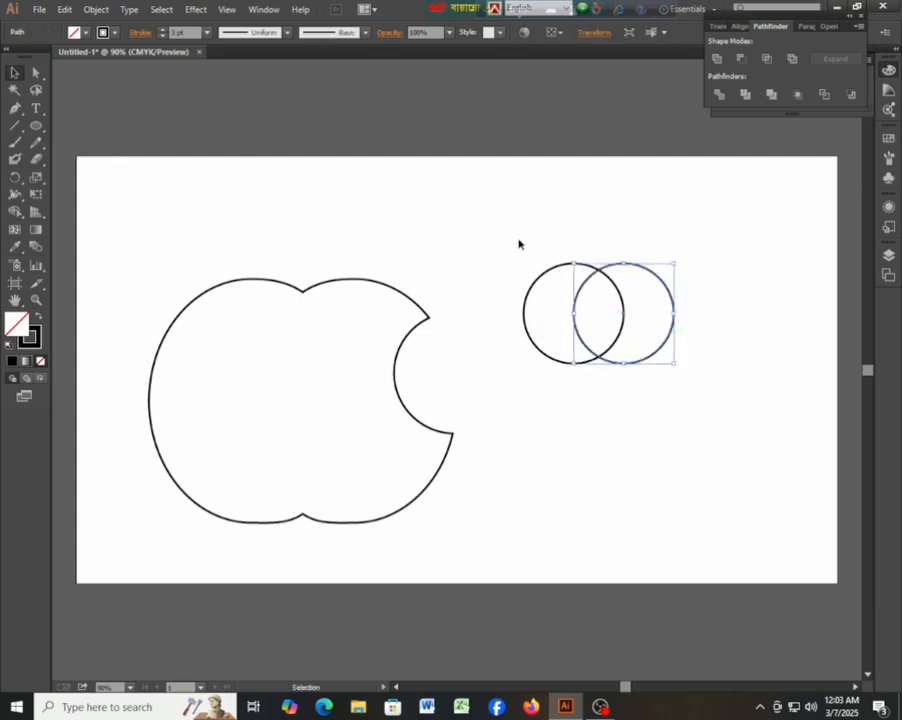
Intersect the two small circles into a leaf shape and make the leaf slightly narrower from its right edge.
drag(519, 244, 708, 386)
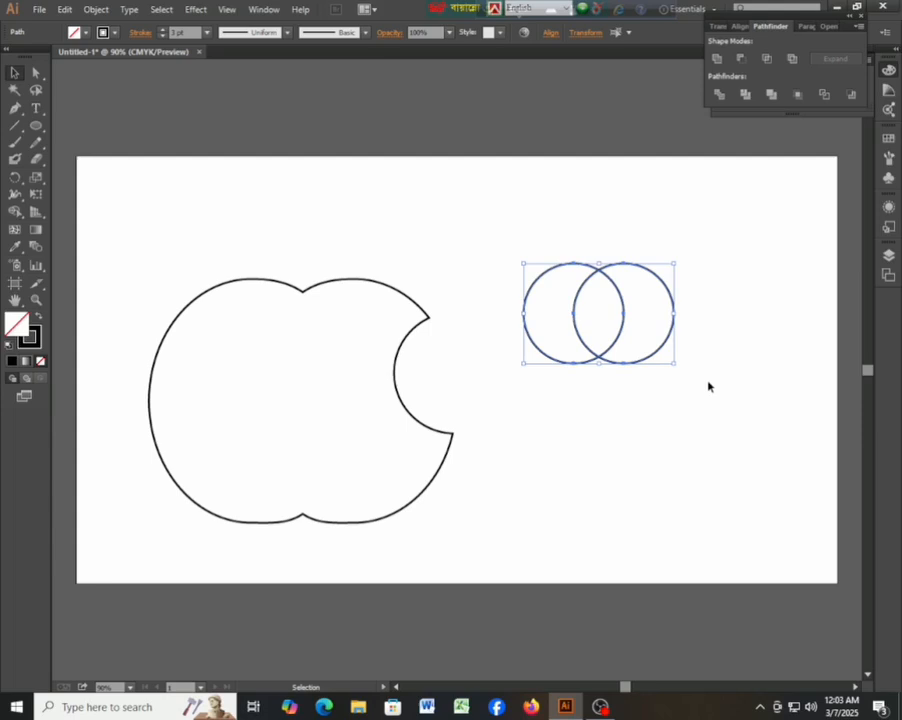
click(766, 59)
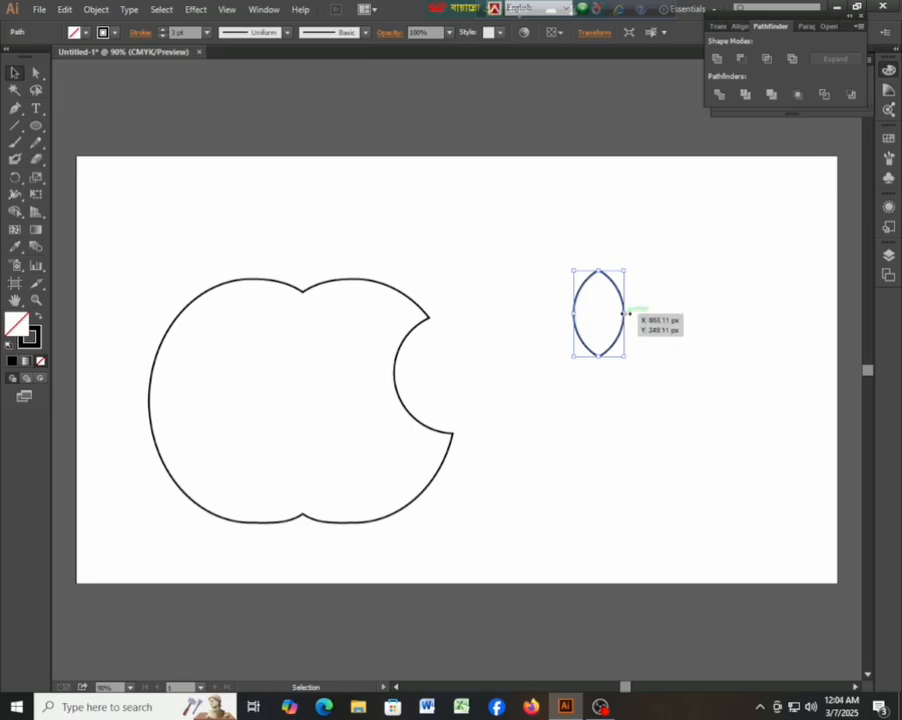
drag(627, 313, 619, 316)
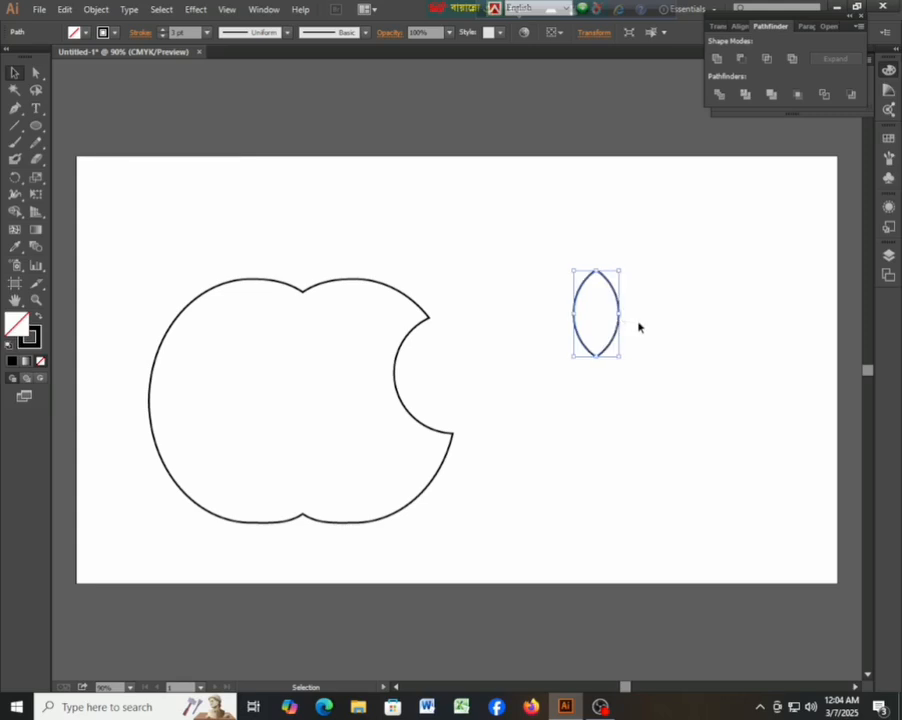
click(638, 326)
Swap fill and stroke on the leaf and on the apple so both are solid black without an outline.
click(611, 340)
click(38, 316)
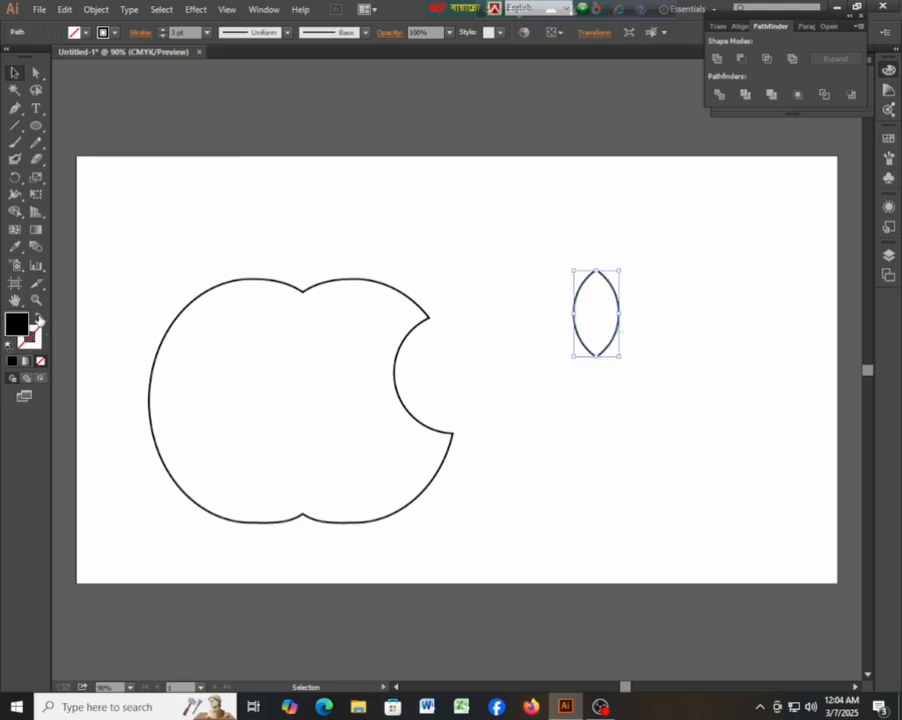
click(647, 378)
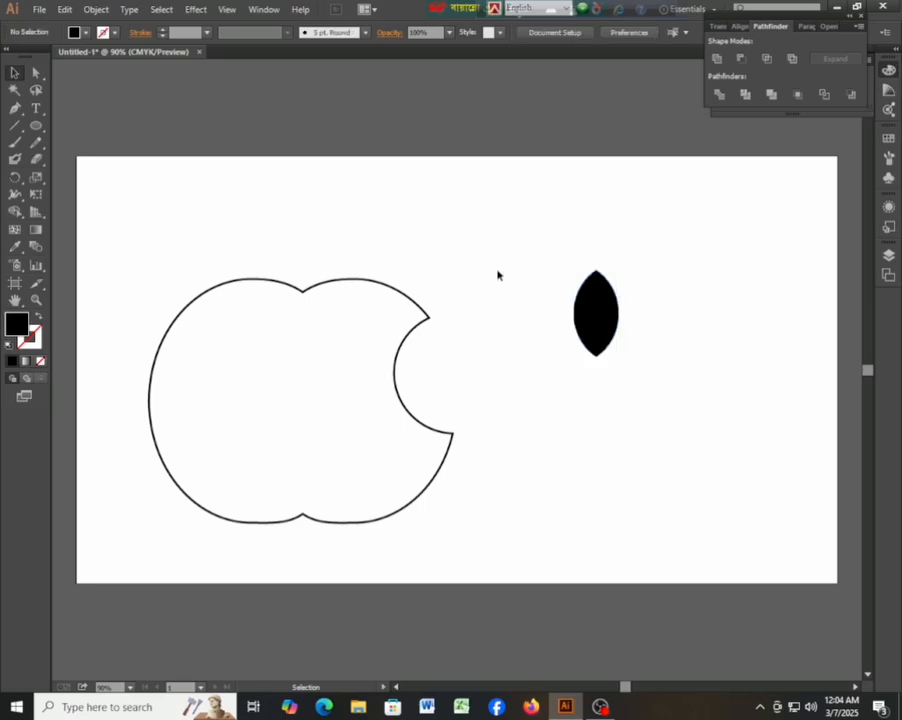
click(336, 286)
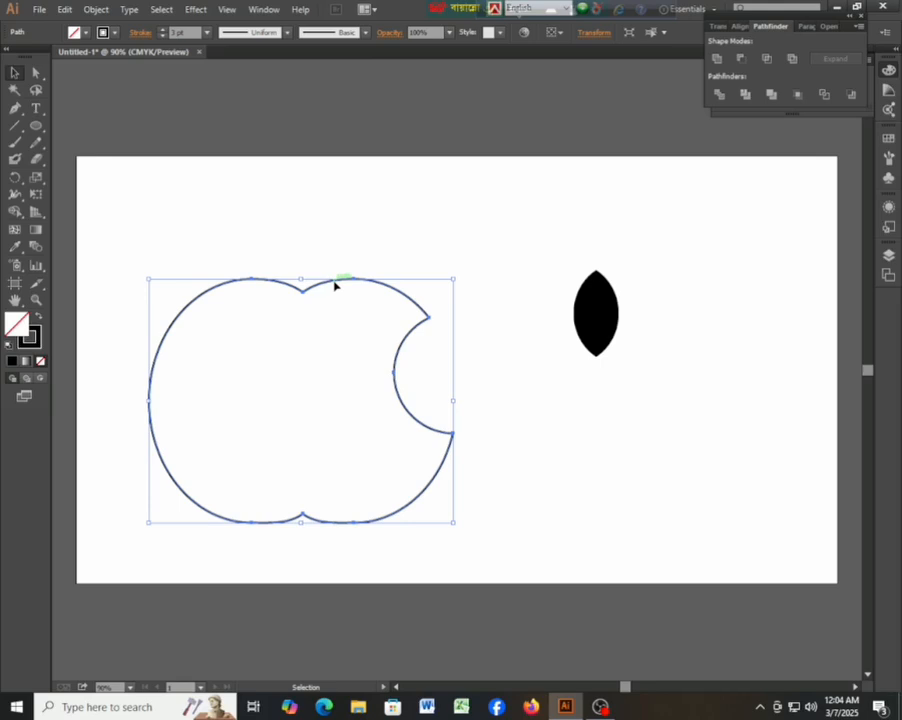
click(38, 318)
click(306, 233)
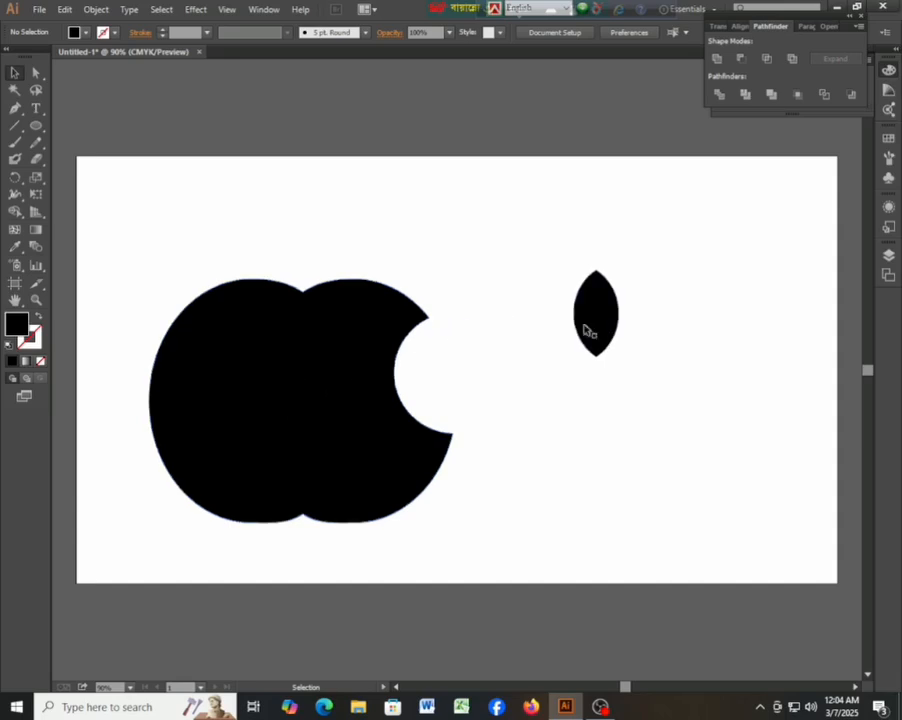
Place the leaf above the apple's upper notch, tilted clockwise and slightly right of centre.
drag(585, 327, 301, 250)
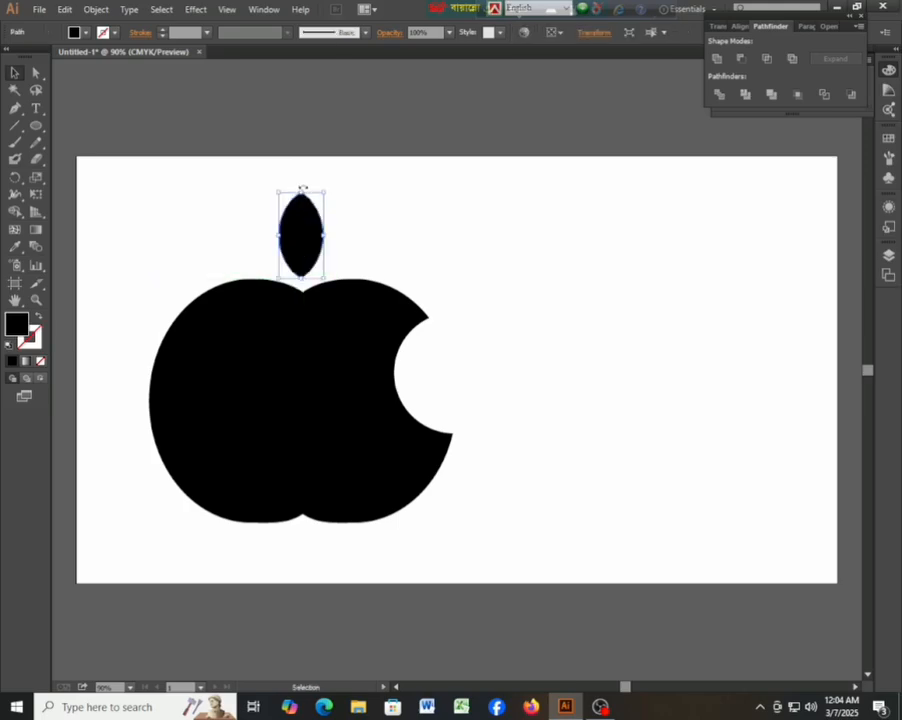
drag(301, 190, 355, 205)
click(407, 240)
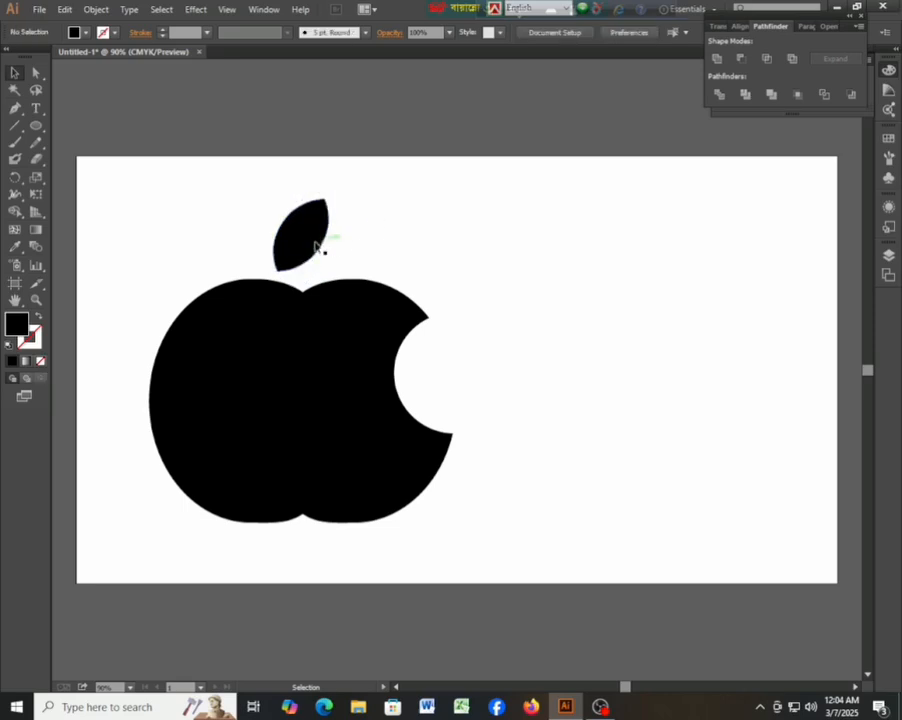
drag(300, 244, 330, 253)
click(410, 238)
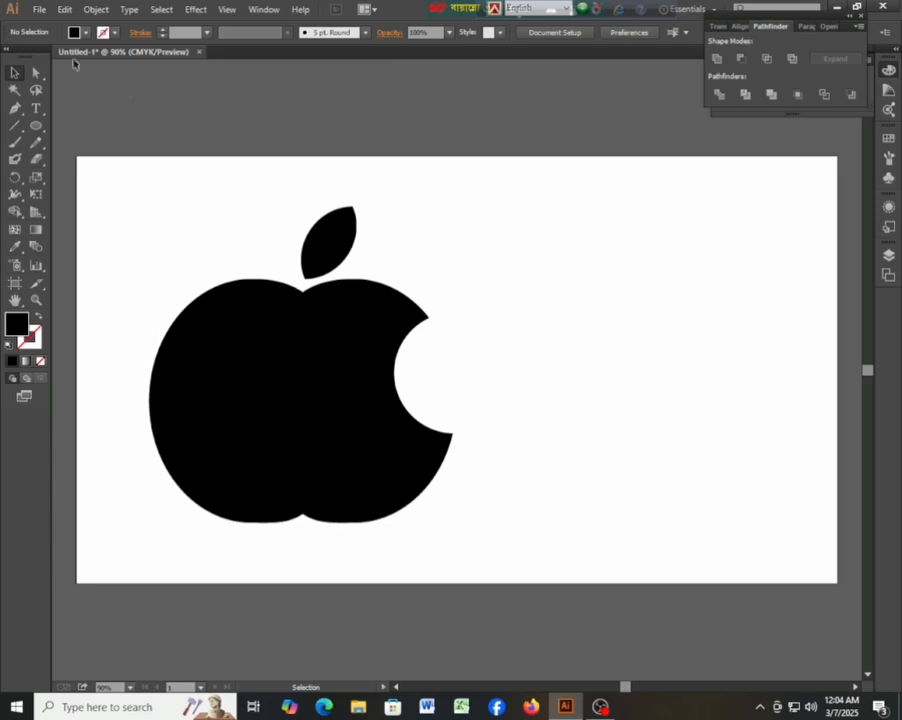
Group the leaf and the apple body.
drag(130, 200, 509, 509)
right_click(296, 348)
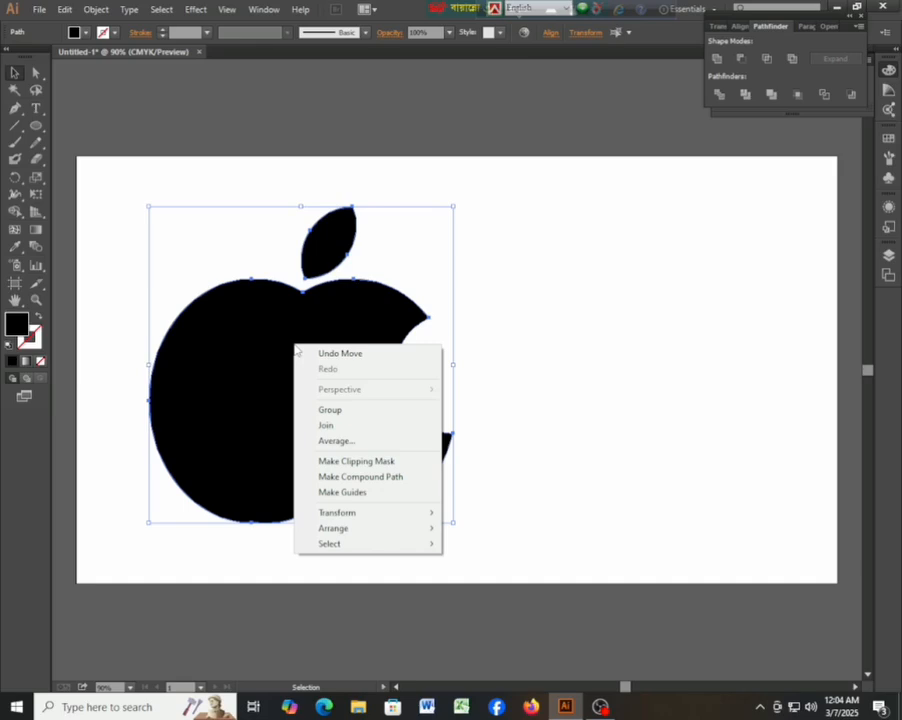
click(329, 410)
click(549, 360)
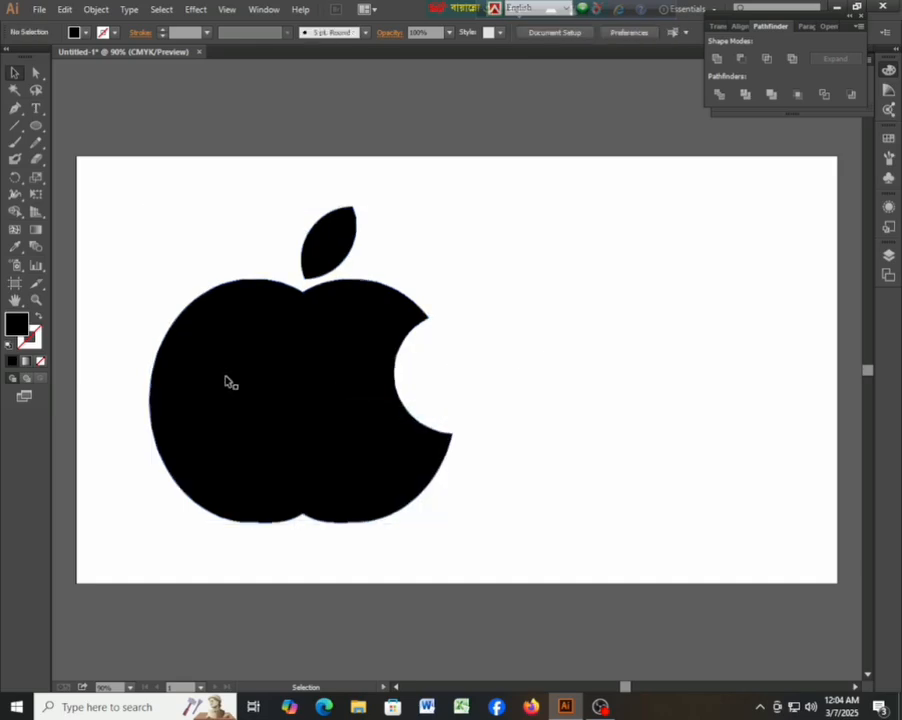
Fill the grouped logo with the white-to-black linear gradient and move it right to the middle of the artboard.
click(270, 366)
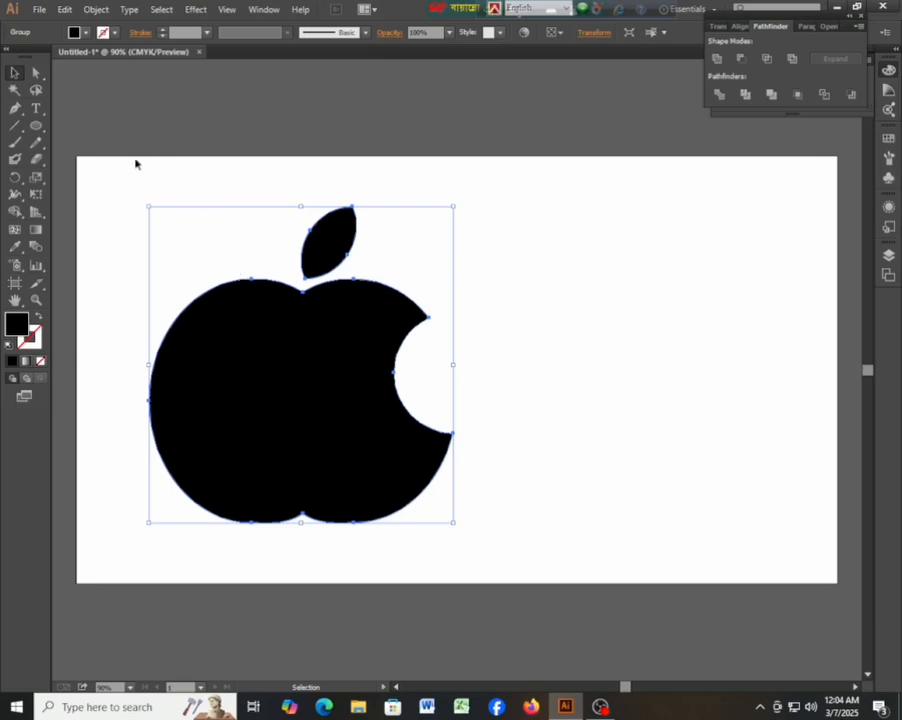
click(25, 363)
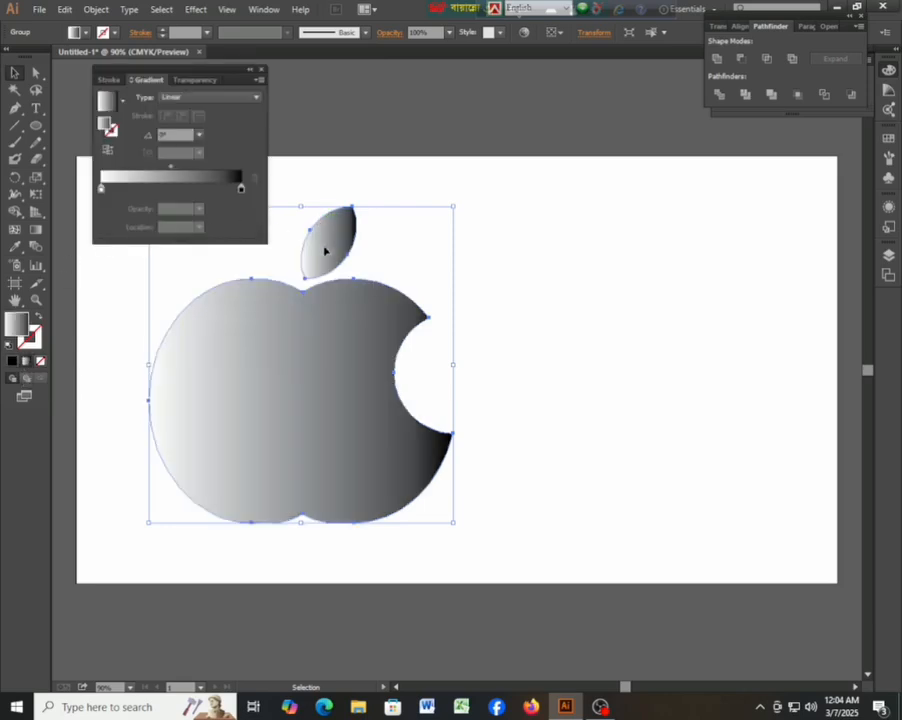
drag(316, 375, 488, 371)
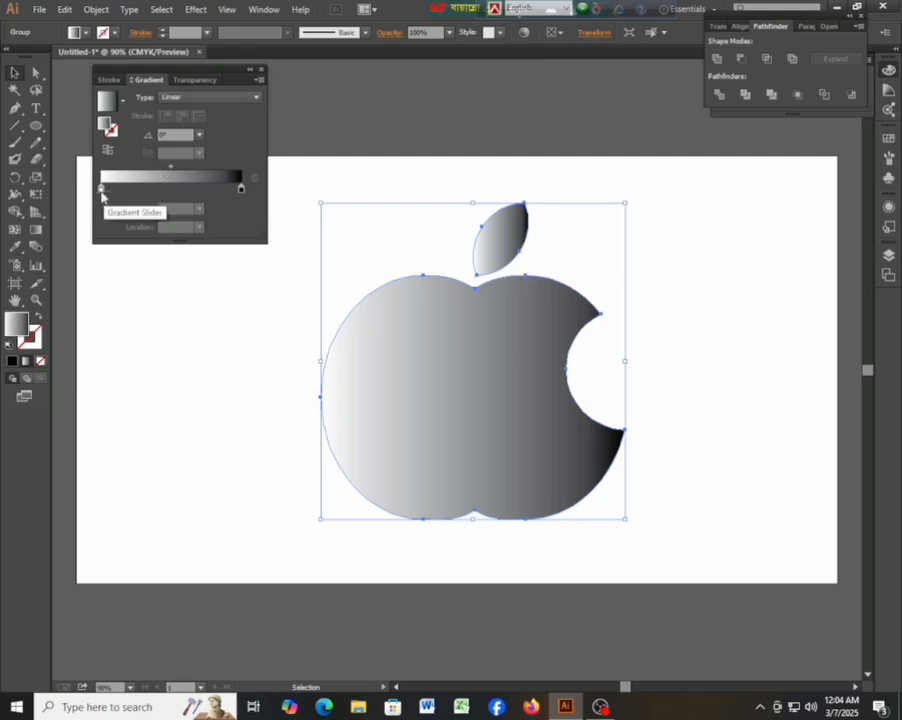
Set the logo gradient's start colour to green and its end colour to pink.
double_click(101, 190)
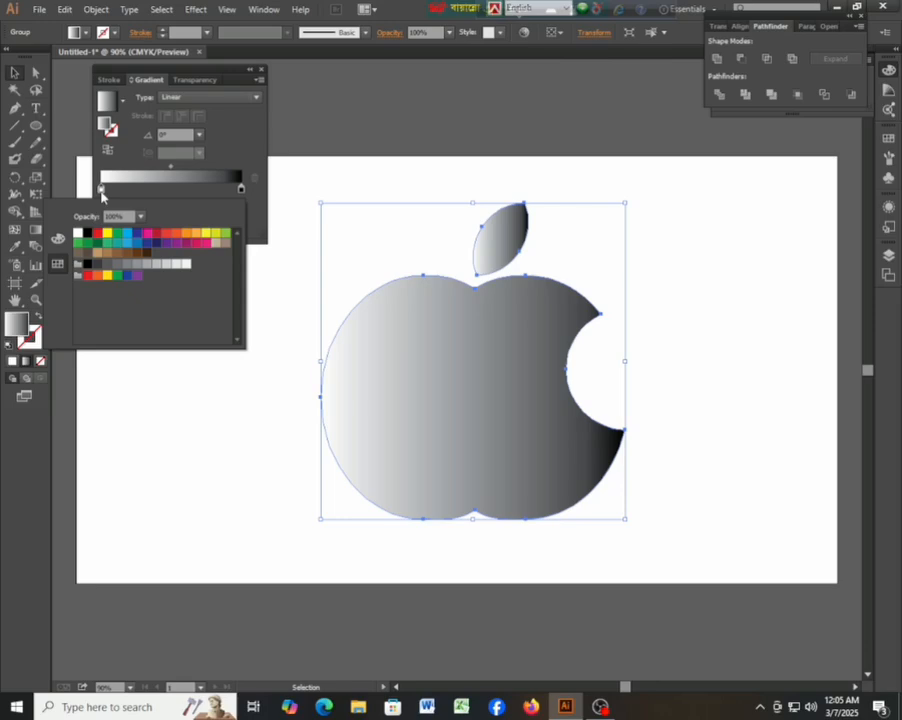
click(117, 236)
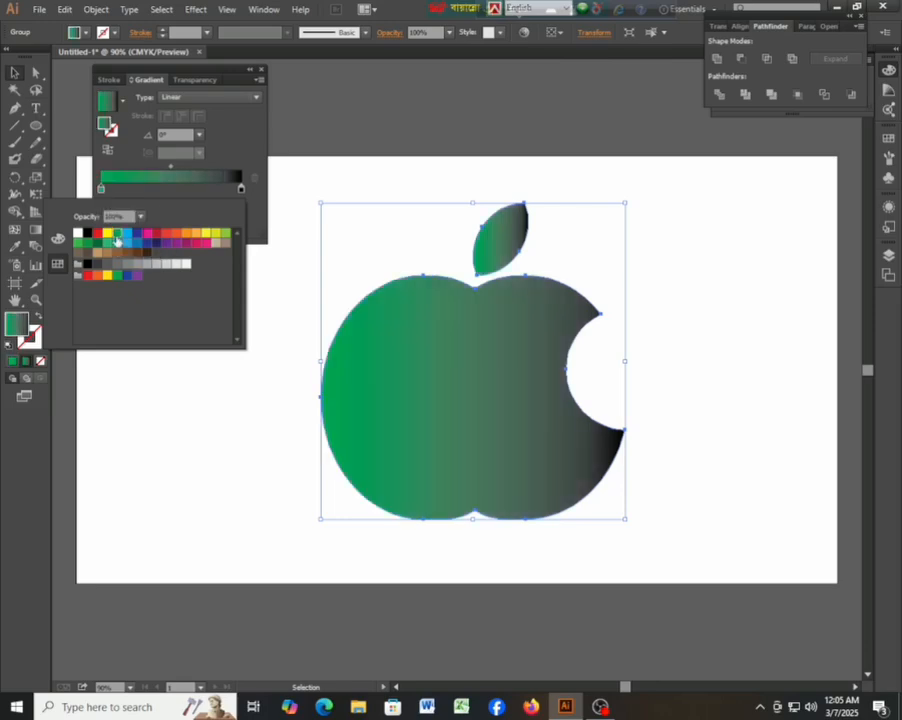
click(240, 190)
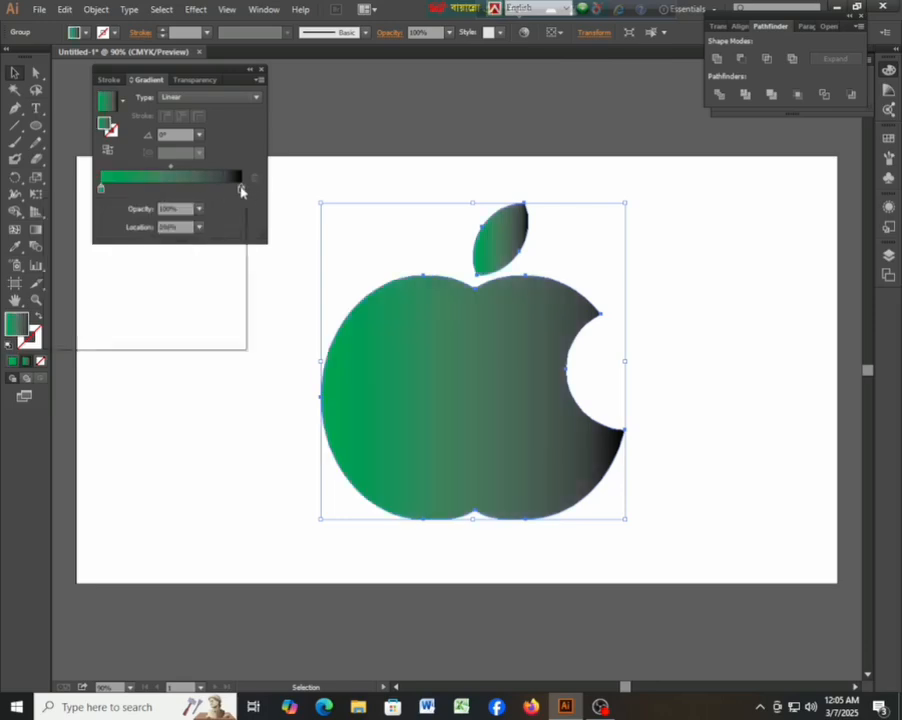
double_click(240, 190)
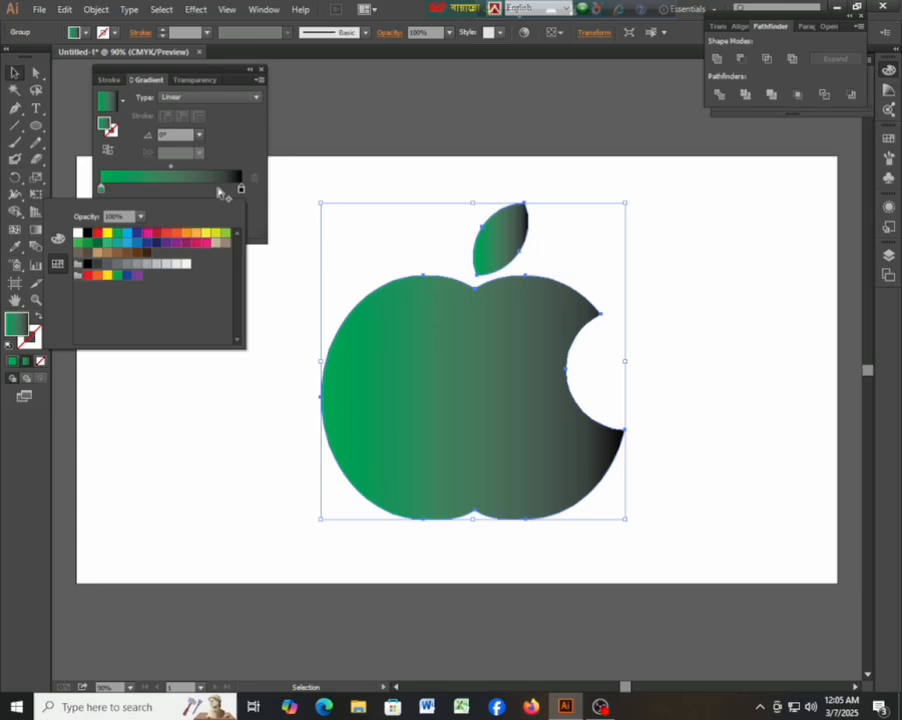
click(207, 243)
click(382, 174)
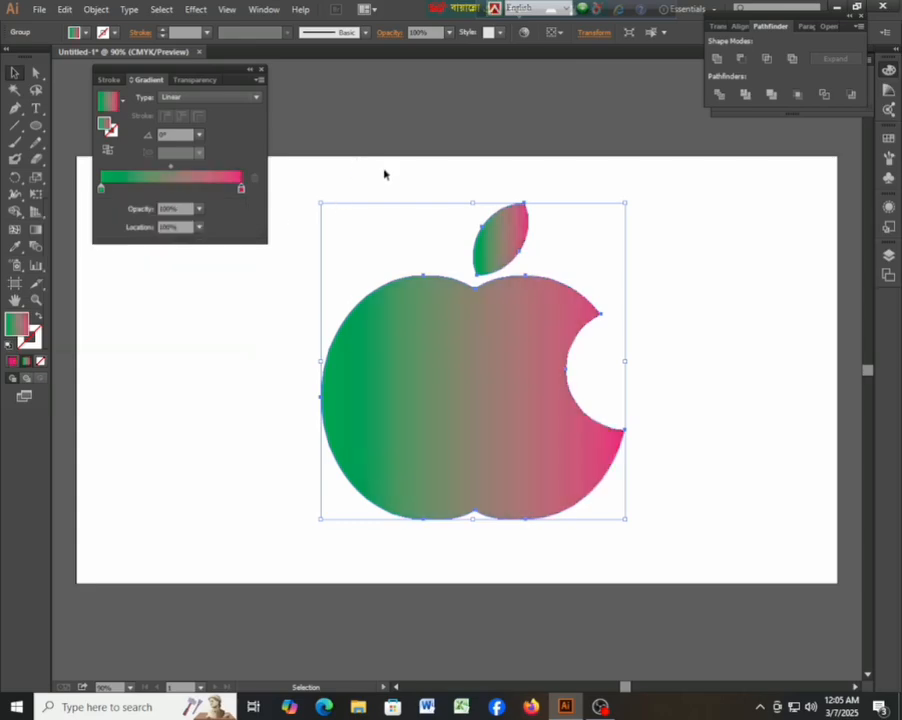
click(382, 174)
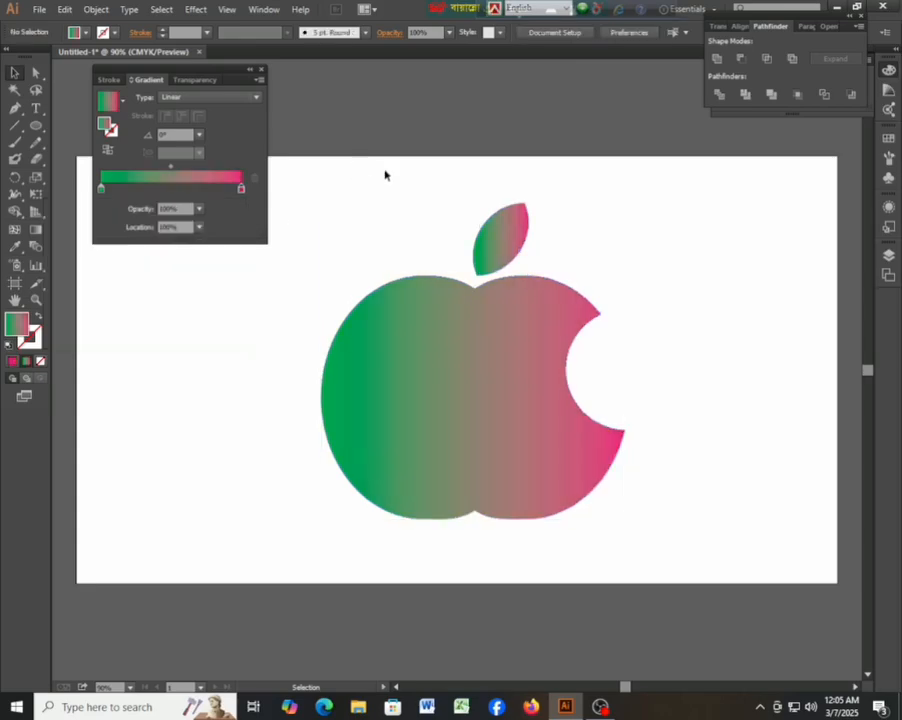
Close the gradient settings and move the logo left on the artboard.
click(261, 69)
drag(463, 392, 366, 393)
click(576, 380)
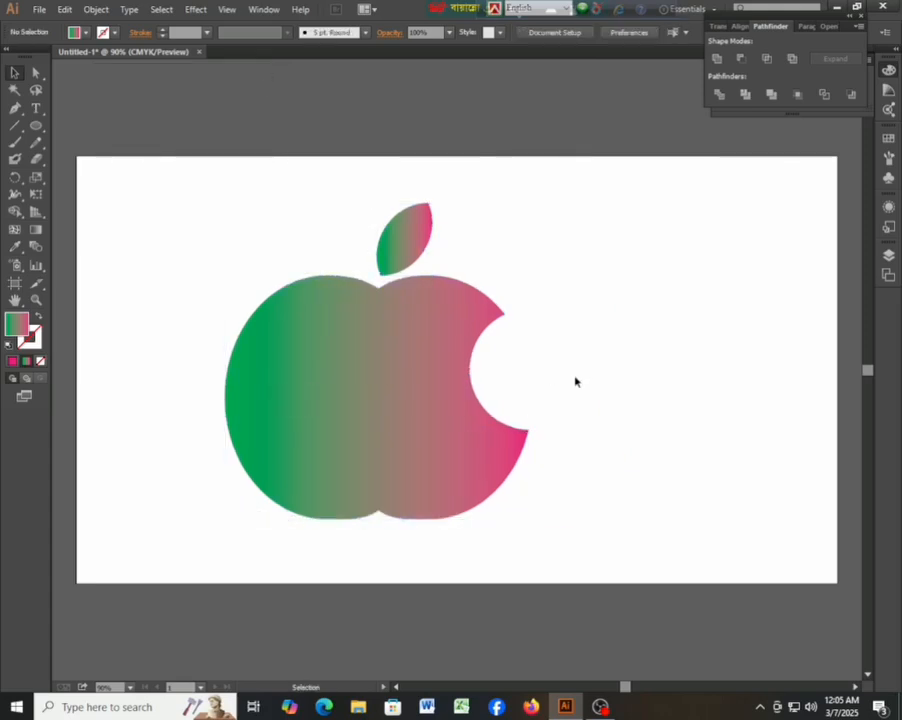
Redirect the gradient as one diagonal blend across the grouped logo, from green at its upper right to pink at its lower left.
click(370, 370)
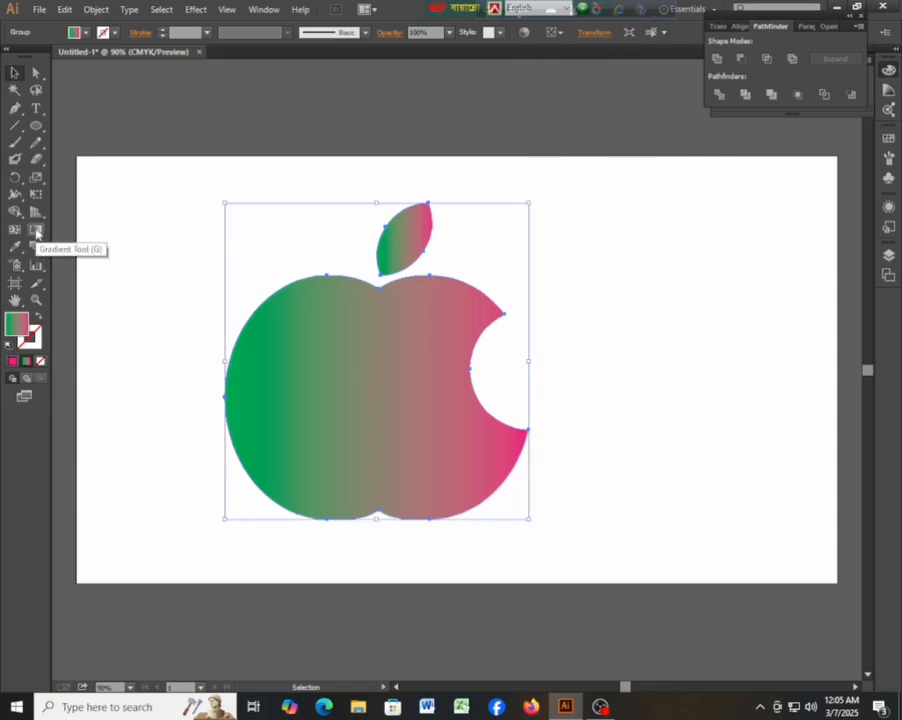
click(36, 231)
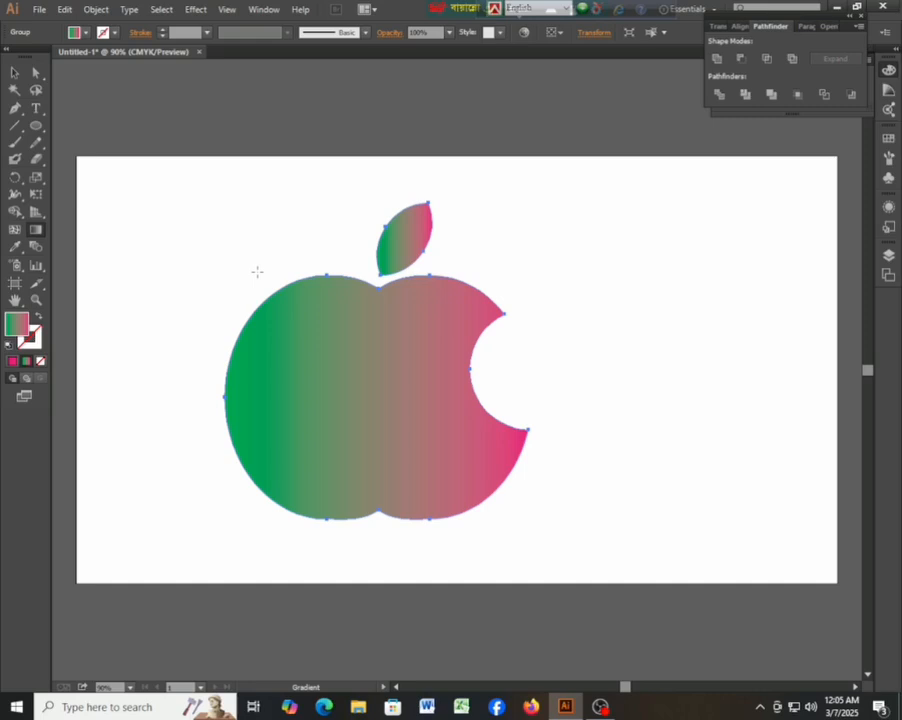
drag(257, 271, 530, 528)
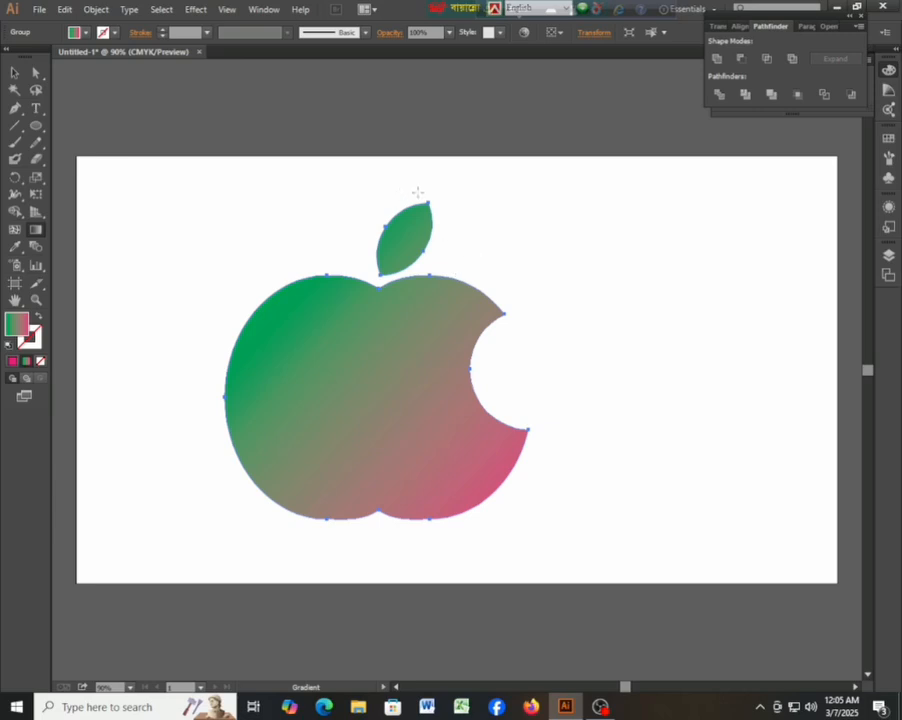
drag(418, 192, 311, 537)
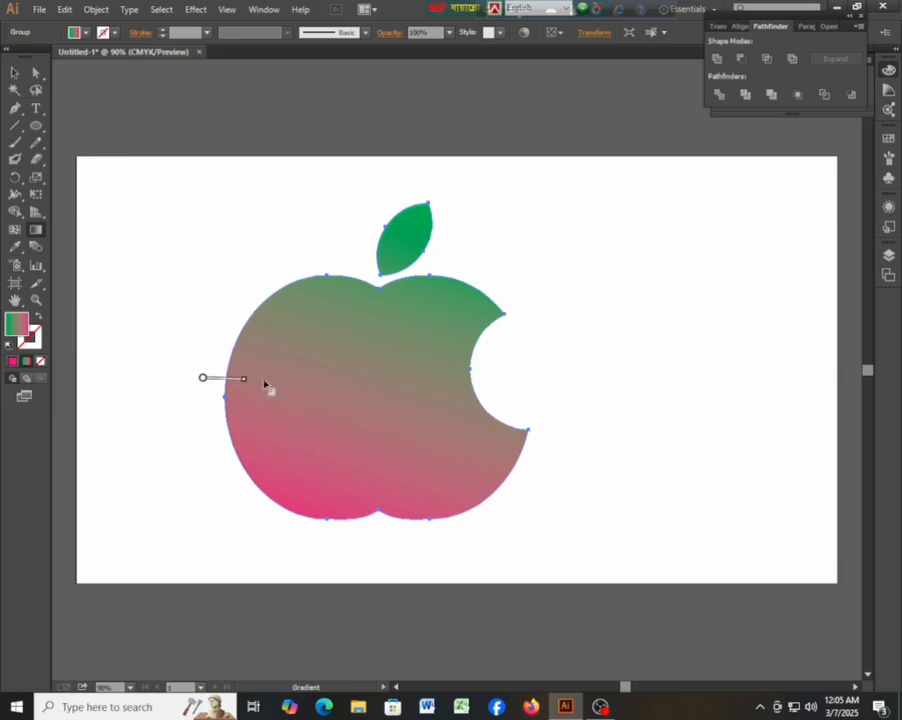
drag(228, 378, 533, 372)
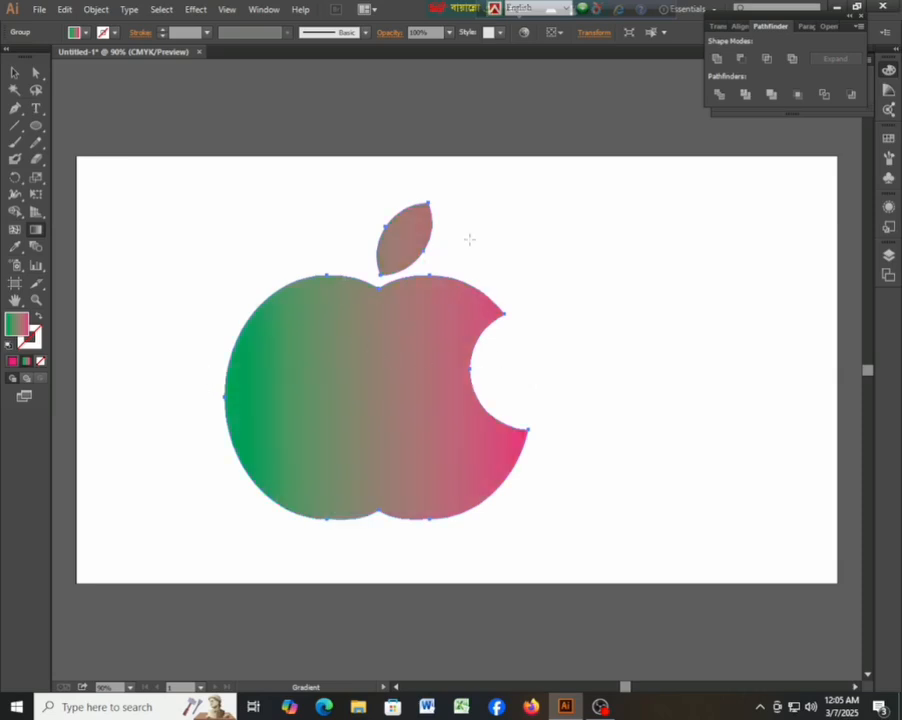
drag(469, 239, 244, 499)
click(14, 72)
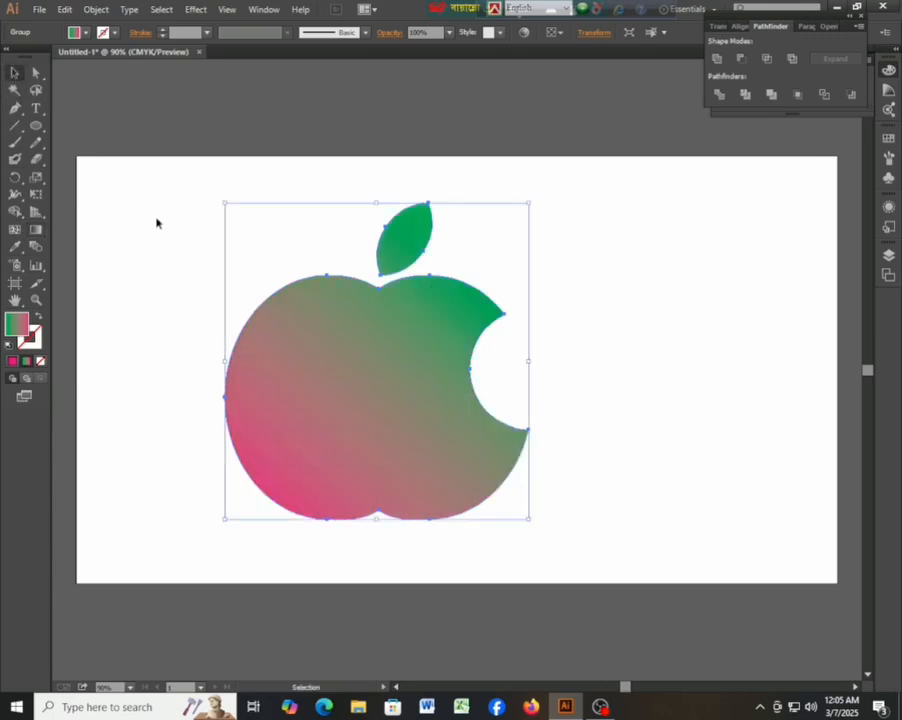
click(157, 221)
Move the gradient-filled logo left and slightly up on the artboard and deselect it.
drag(368, 430, 314, 421)
click(652, 355)
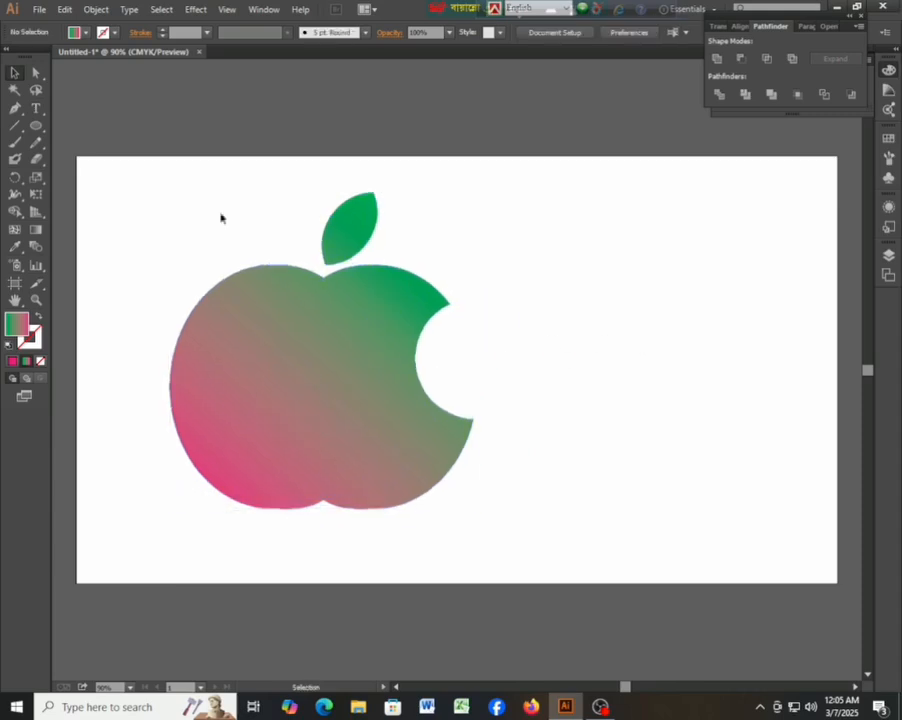
drag(273, 391, 300, 390)
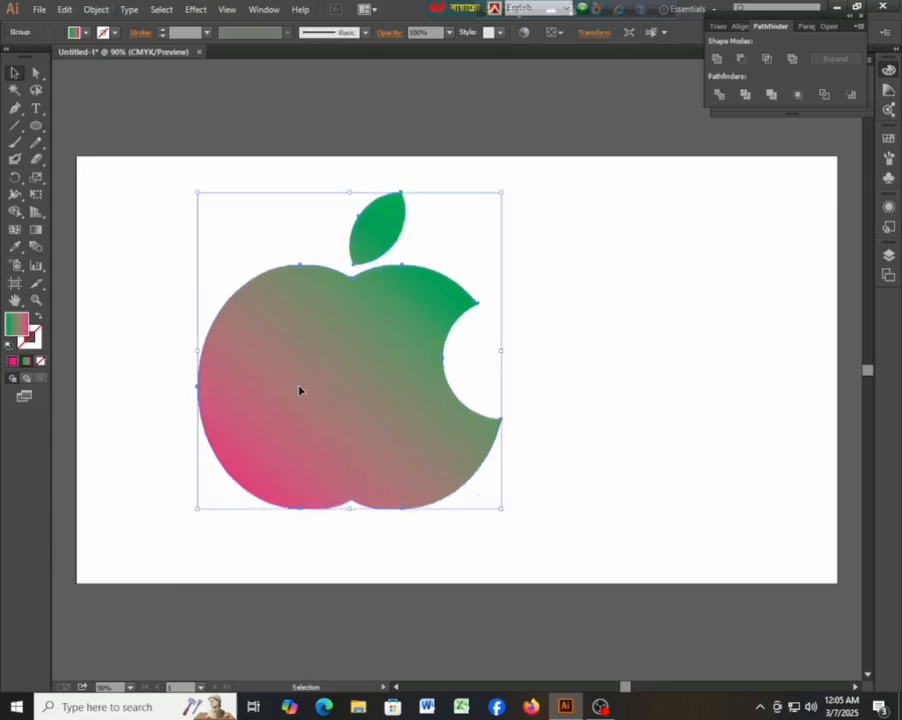
drag(375, 414, 330, 403)
click(592, 364)
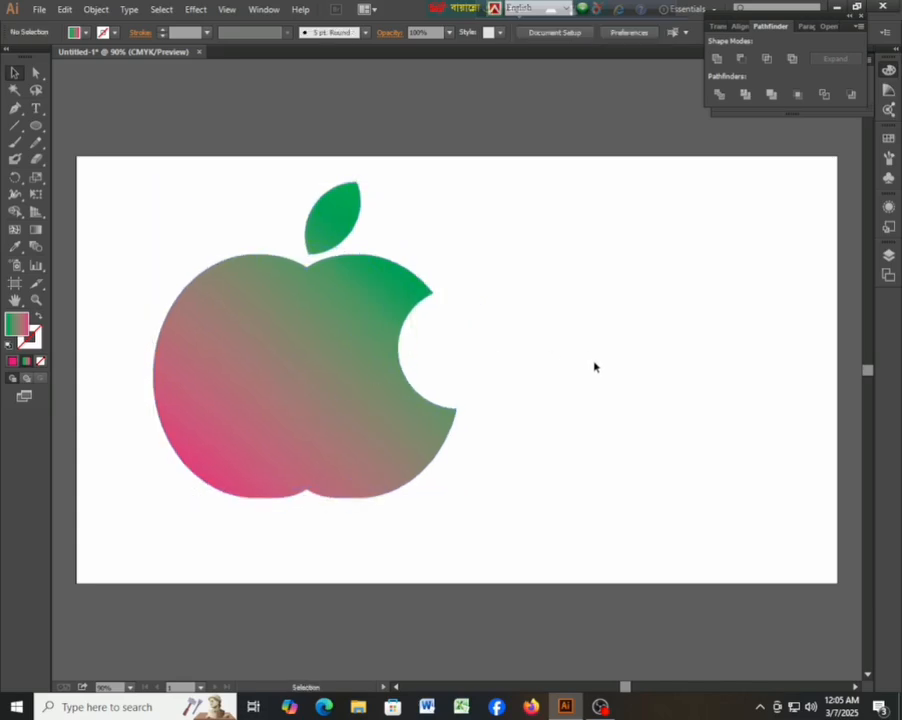
click(335, 369)
click(540, 362)
click(305, 364)
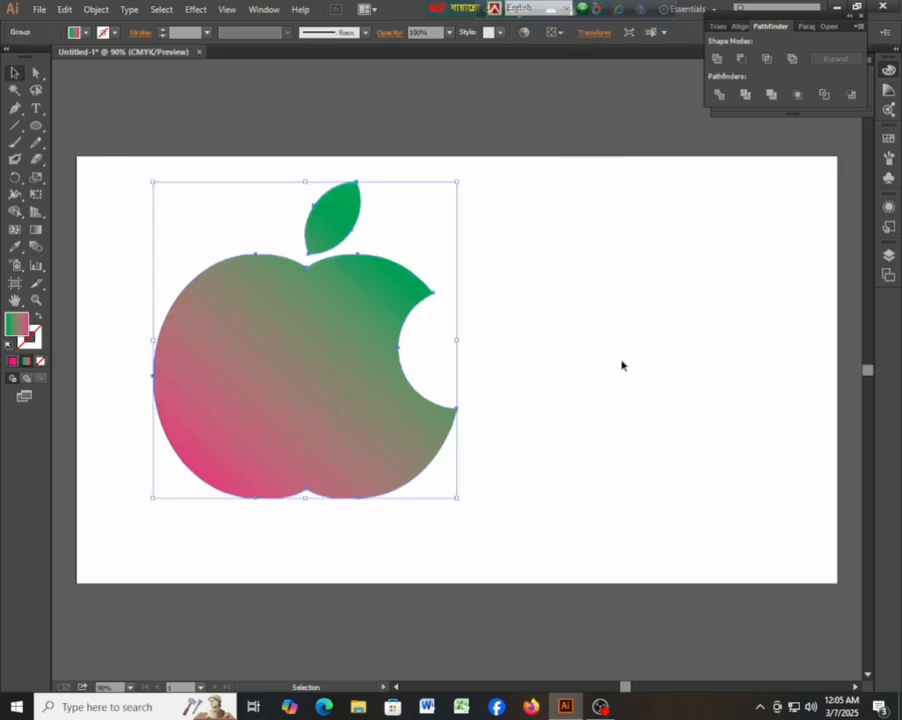
click(620, 365)
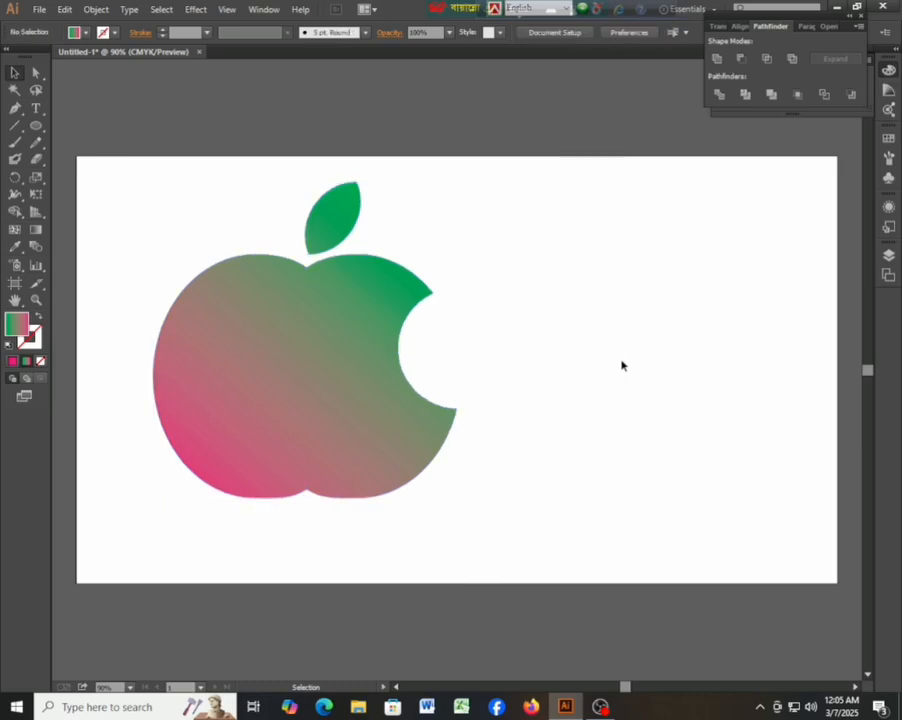